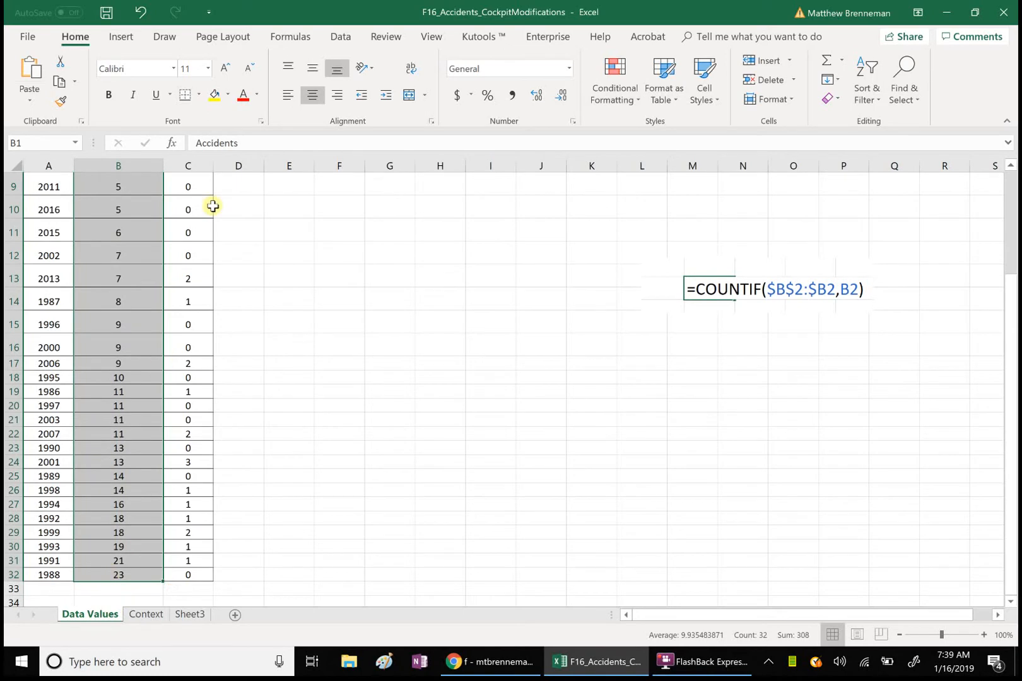
- Fill the Accidents values in column B yellow and widen column D to 13.73
click(214, 94)
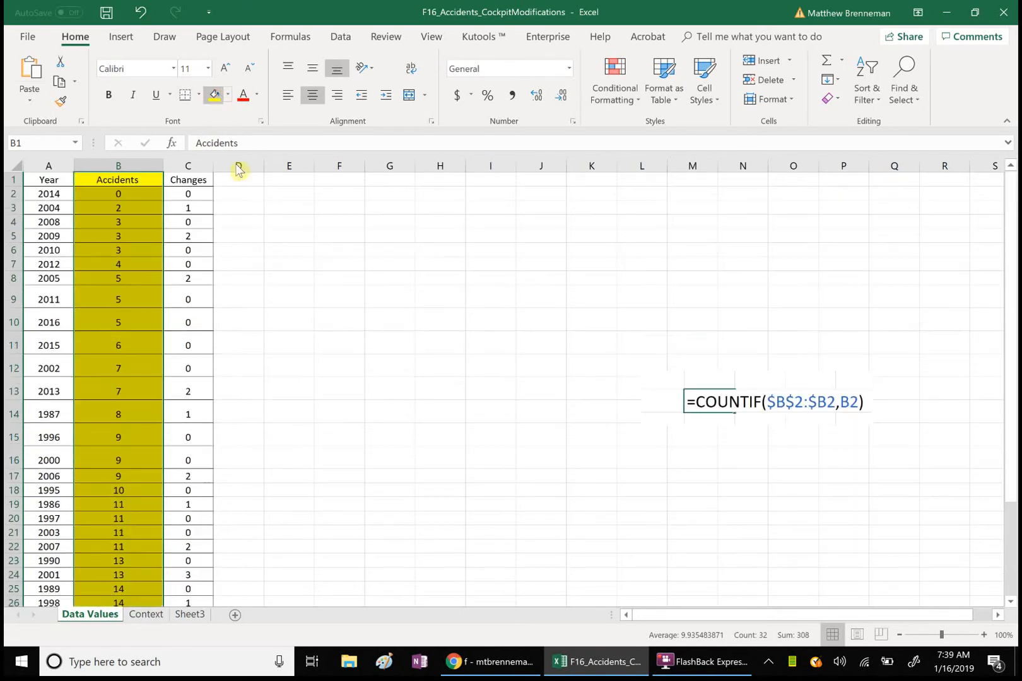
click(295, 278)
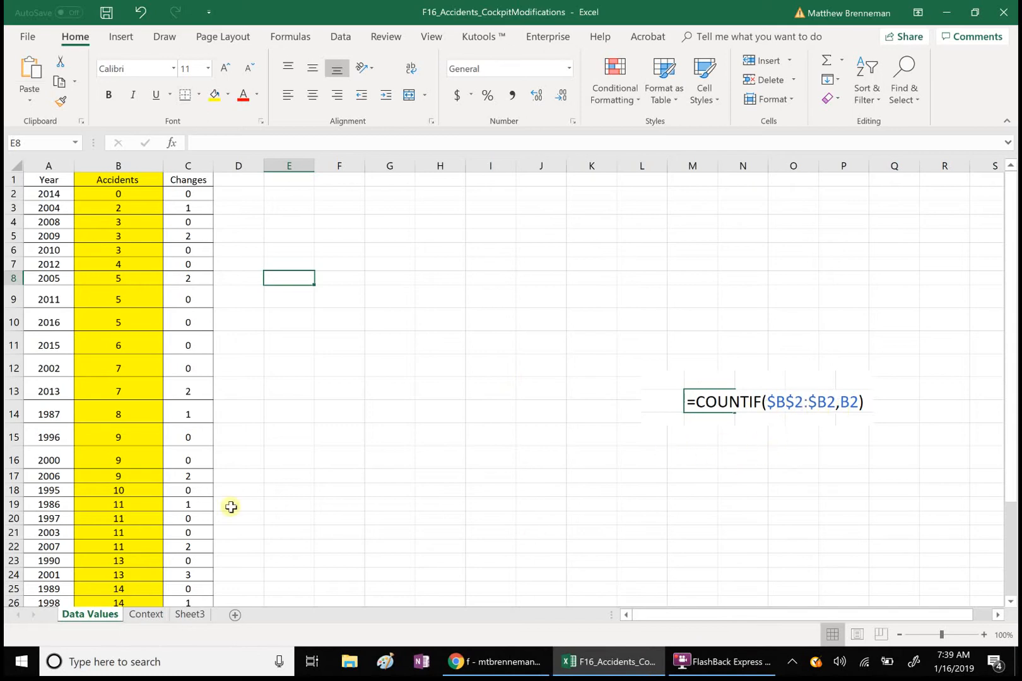
click(133, 282)
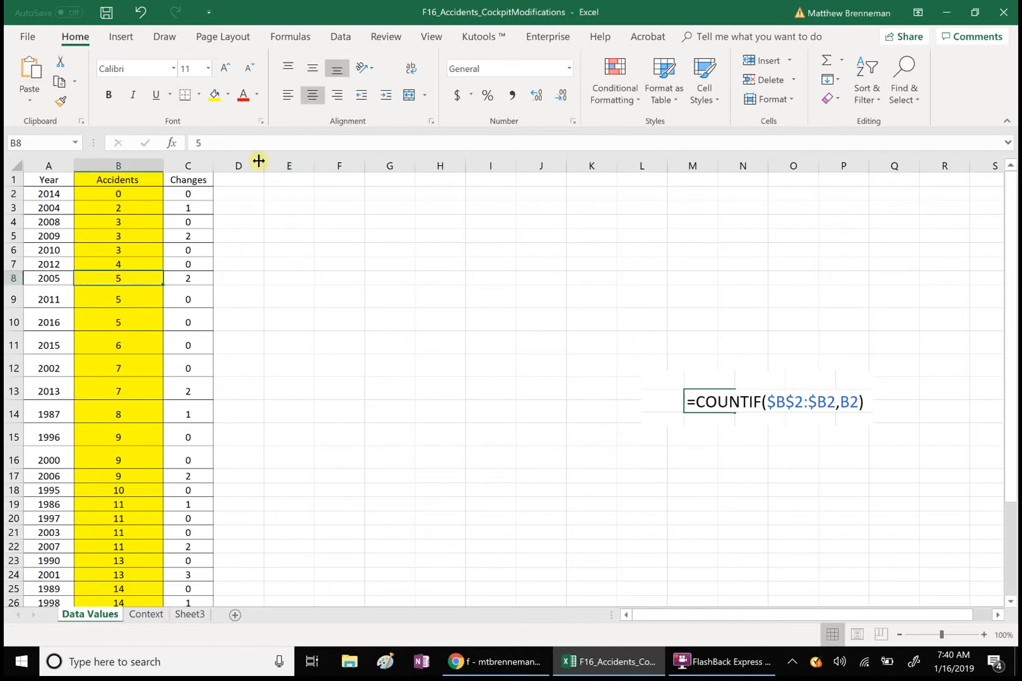
drag(265, 165, 294, 165)
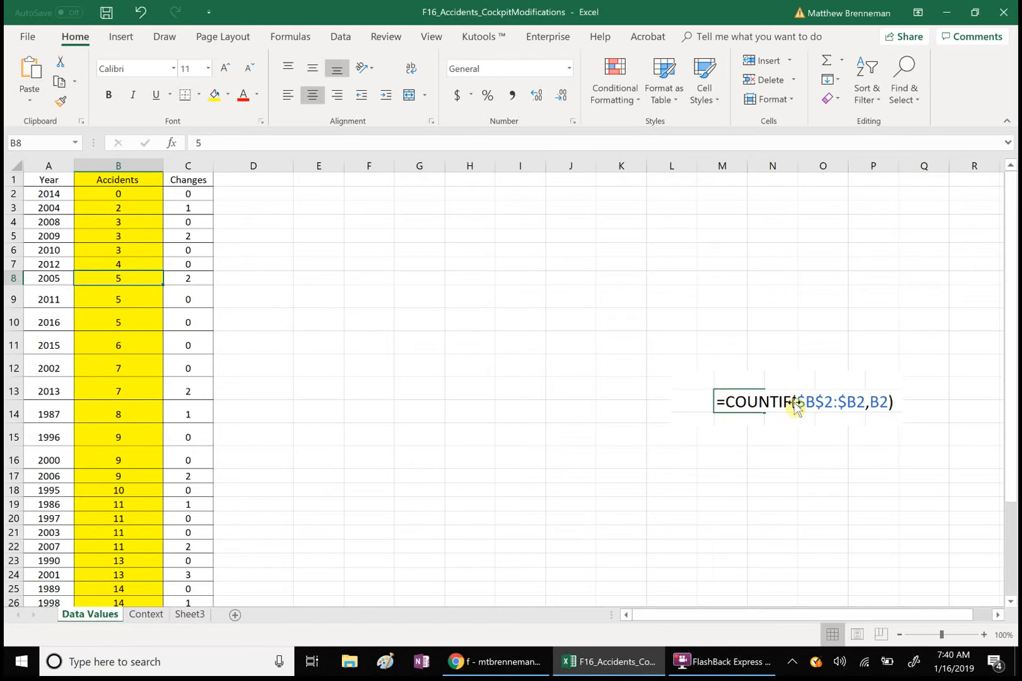
- Enter =COUNTIF($B$2:$B2,B2) in cell D2 to count each accident value's occurrences so far
click(239, 195)
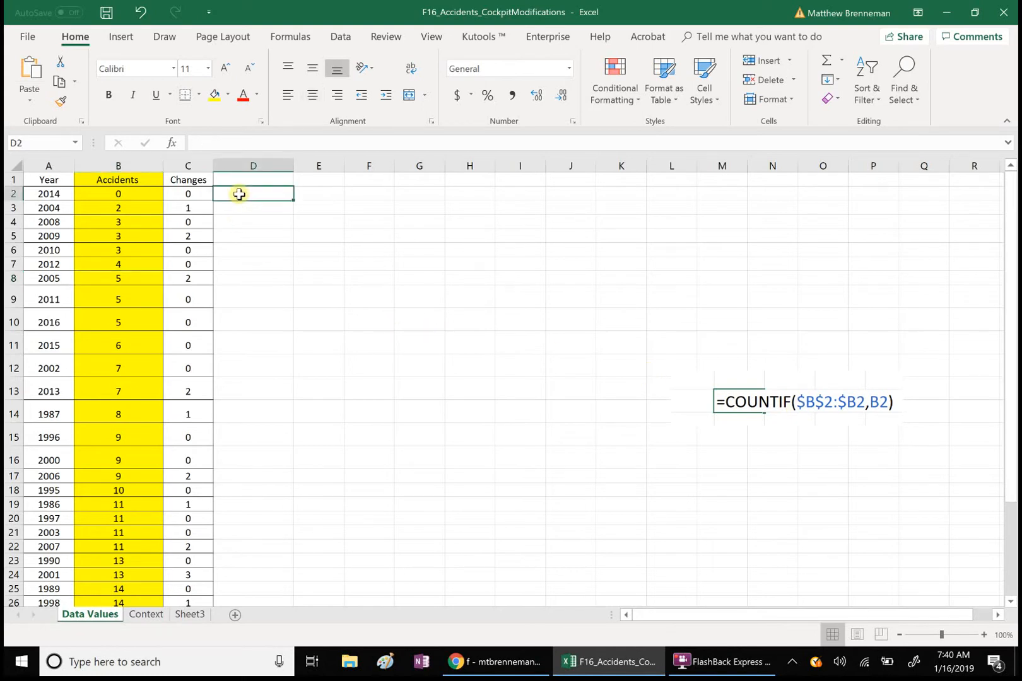
text(=coun)
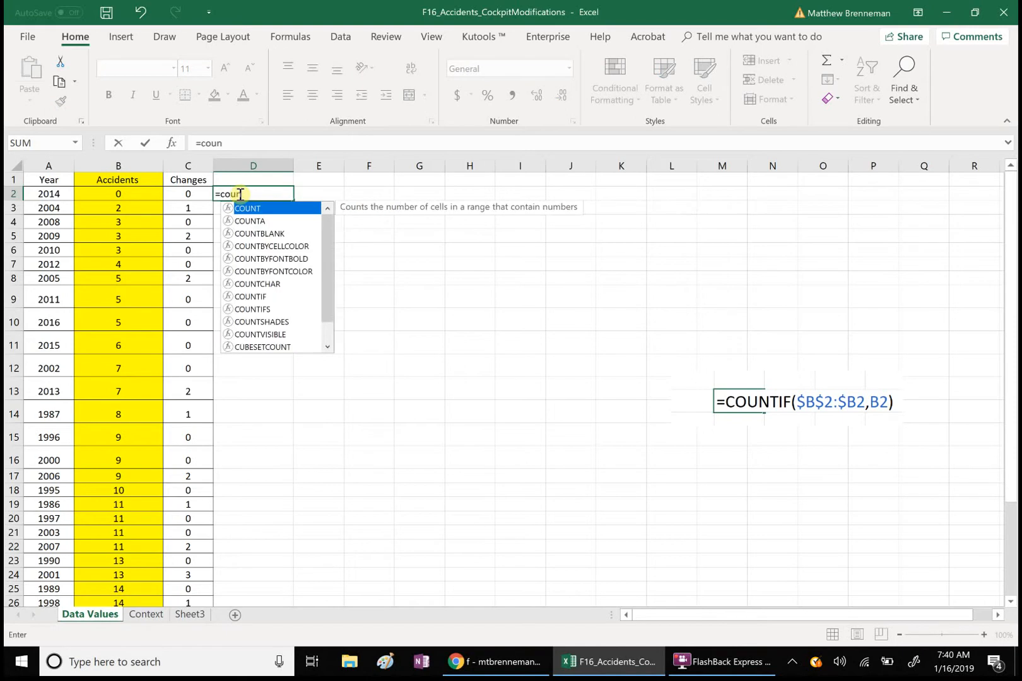
text(tif)
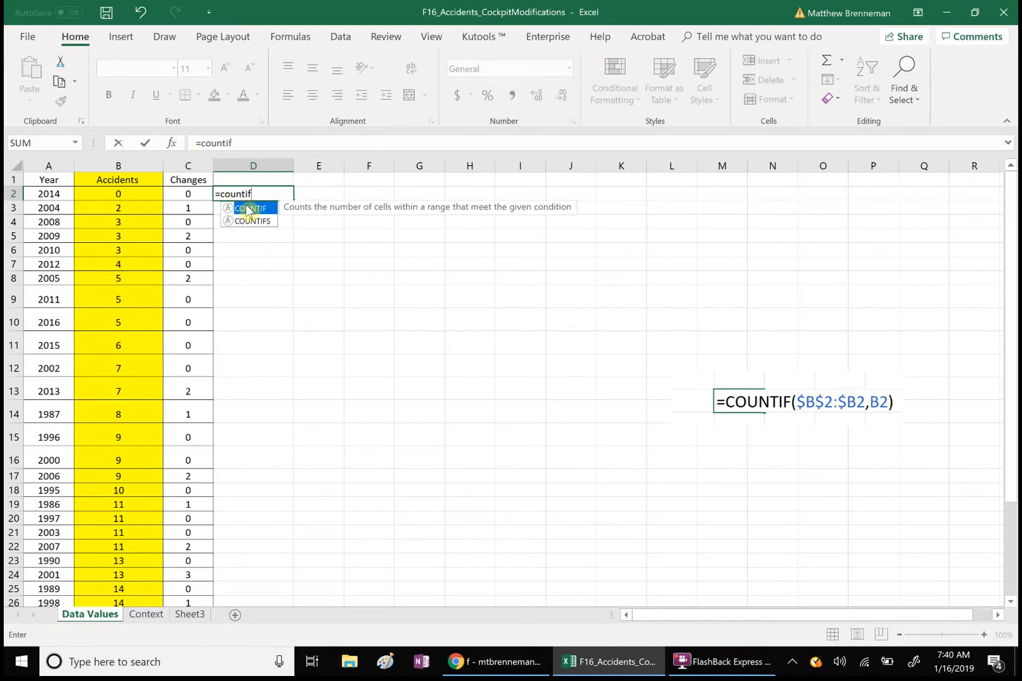
double_click(246, 209)
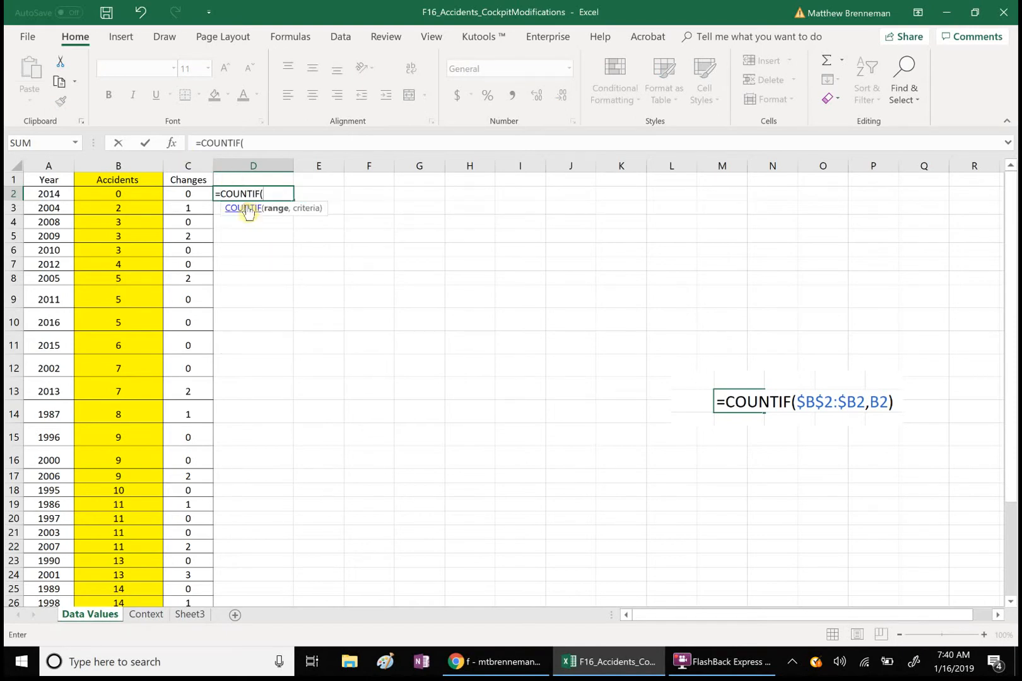
text($B$)
text(2)
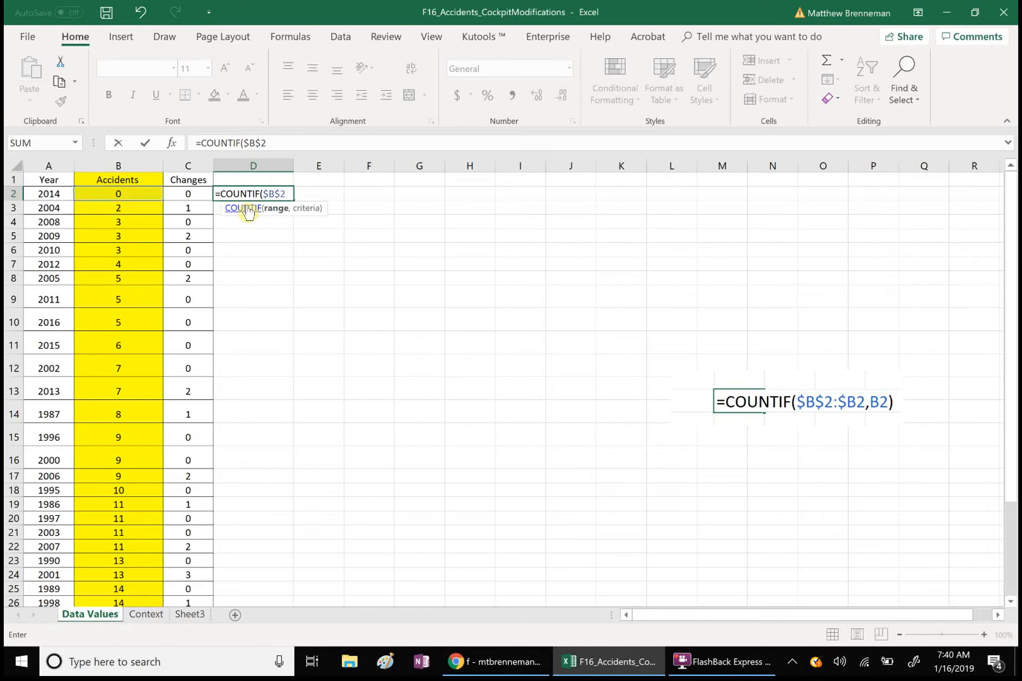
text(:$B2,B2)
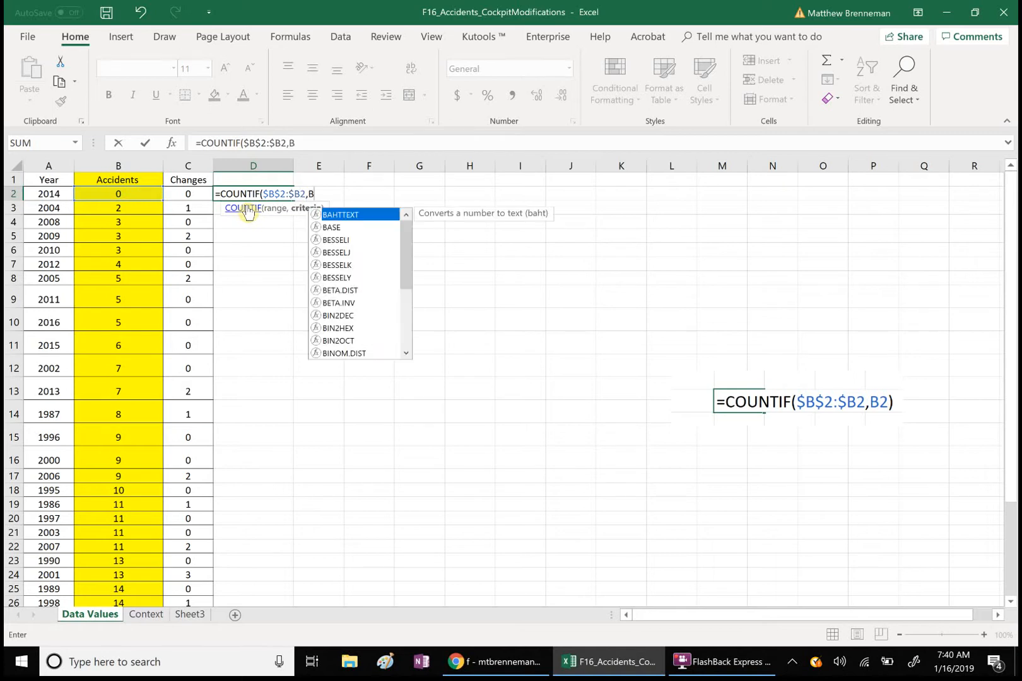
text())
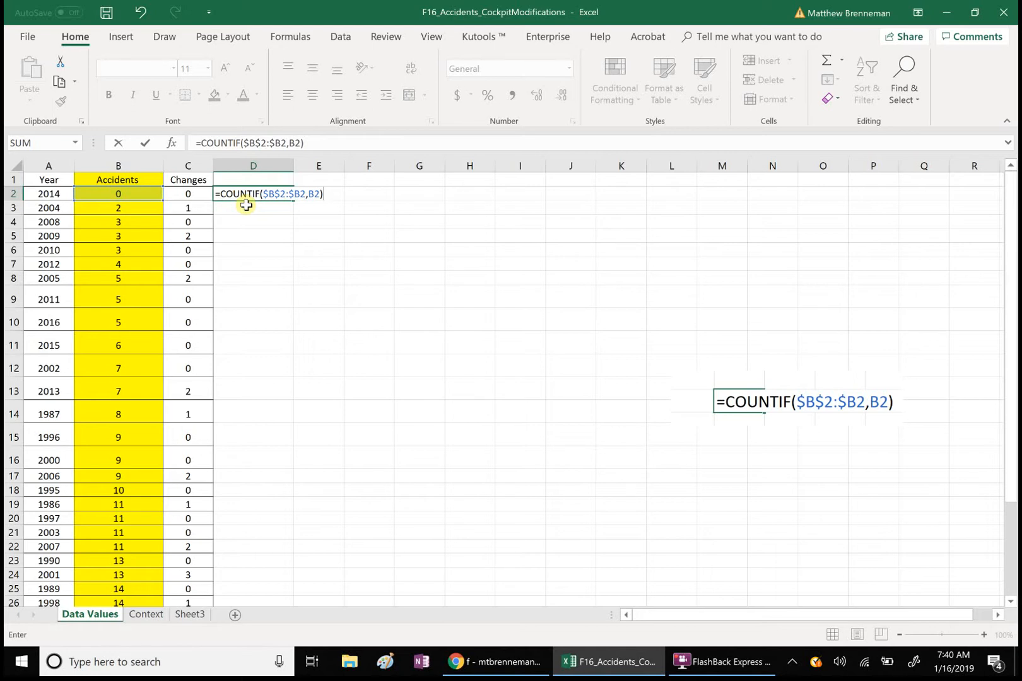
key(Return)
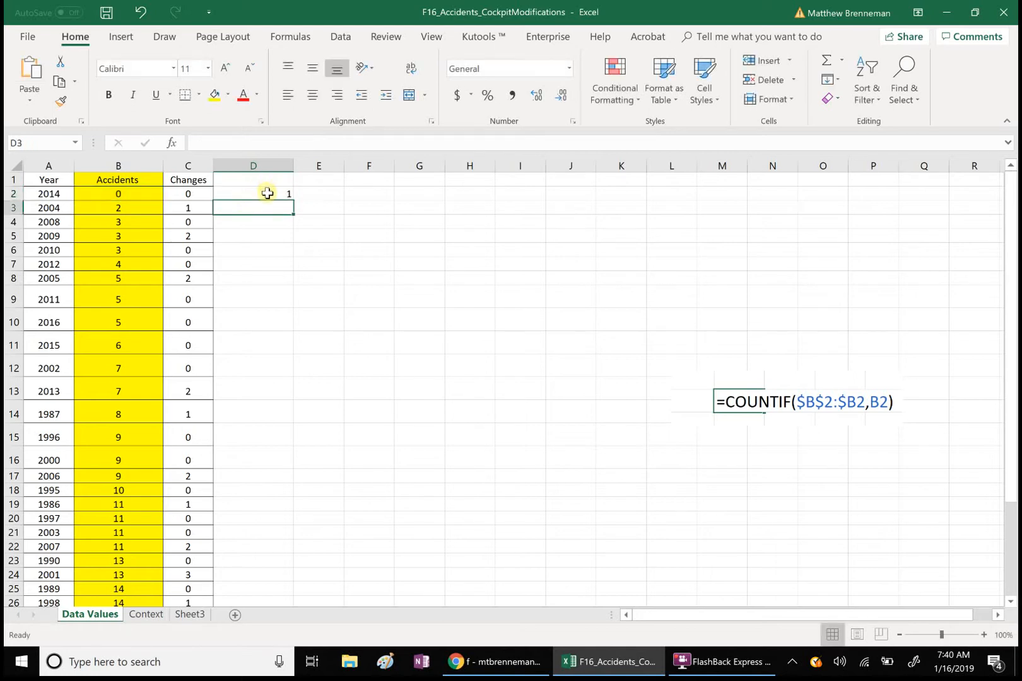
- Copy the D2 COUNTIF formula down through D32 so every row gets its occurrence number
click(267, 193)
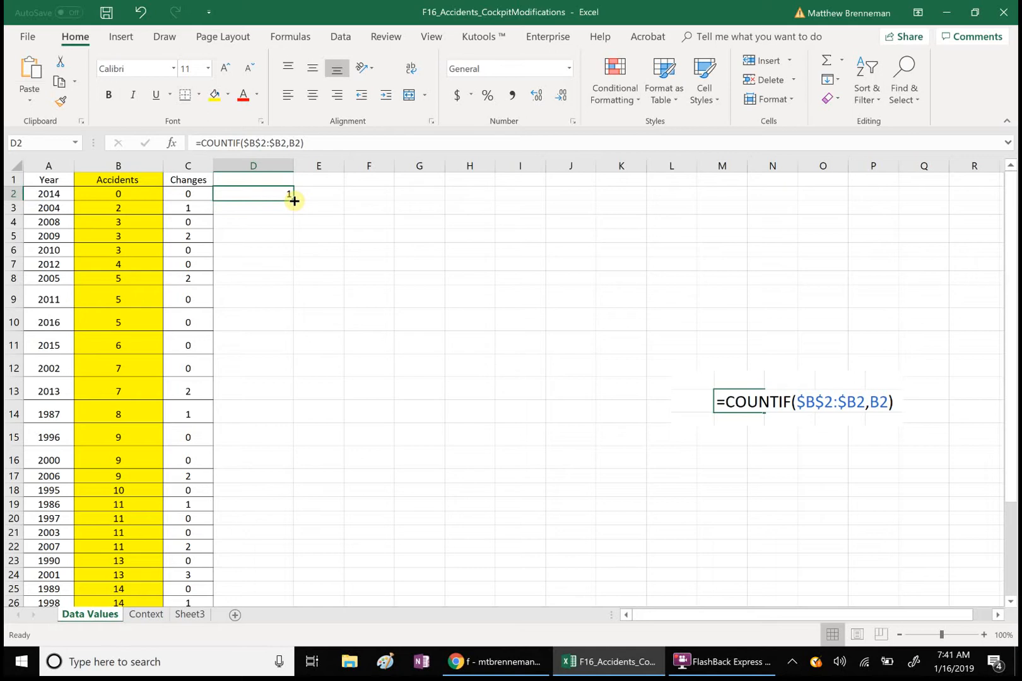
drag(294, 201, 253, 551)
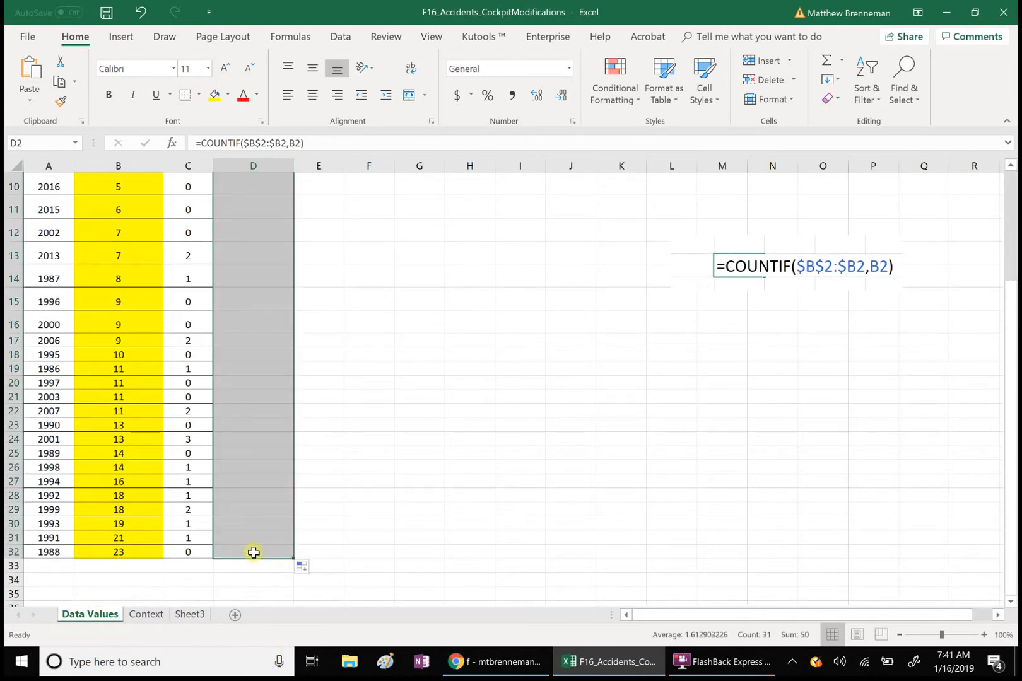
click(413, 436)
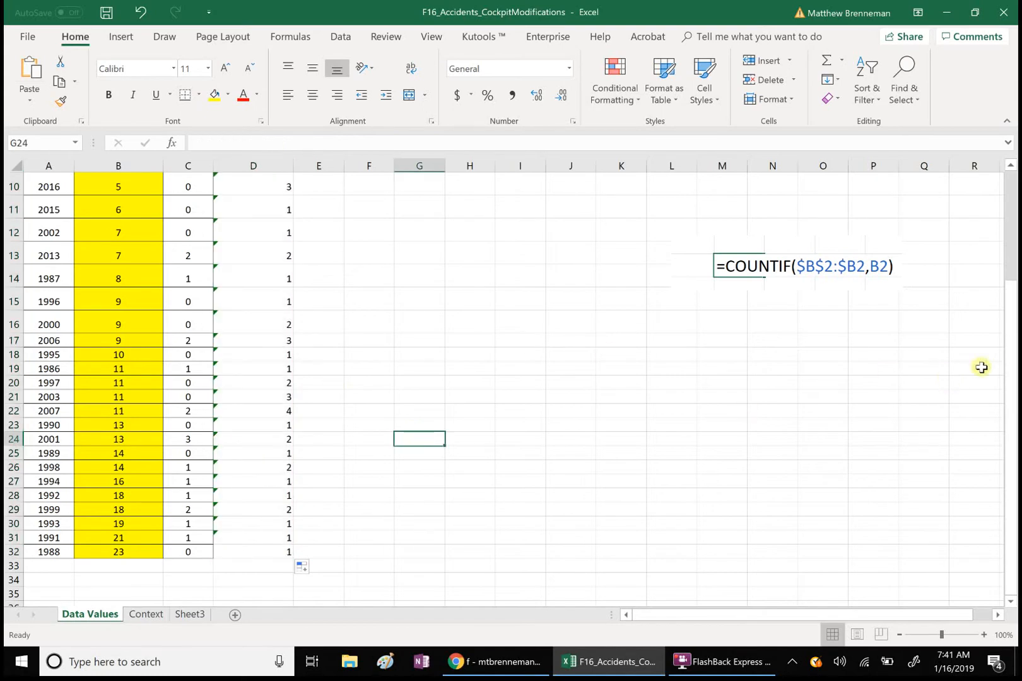
drag(1009, 362, 997, 193)
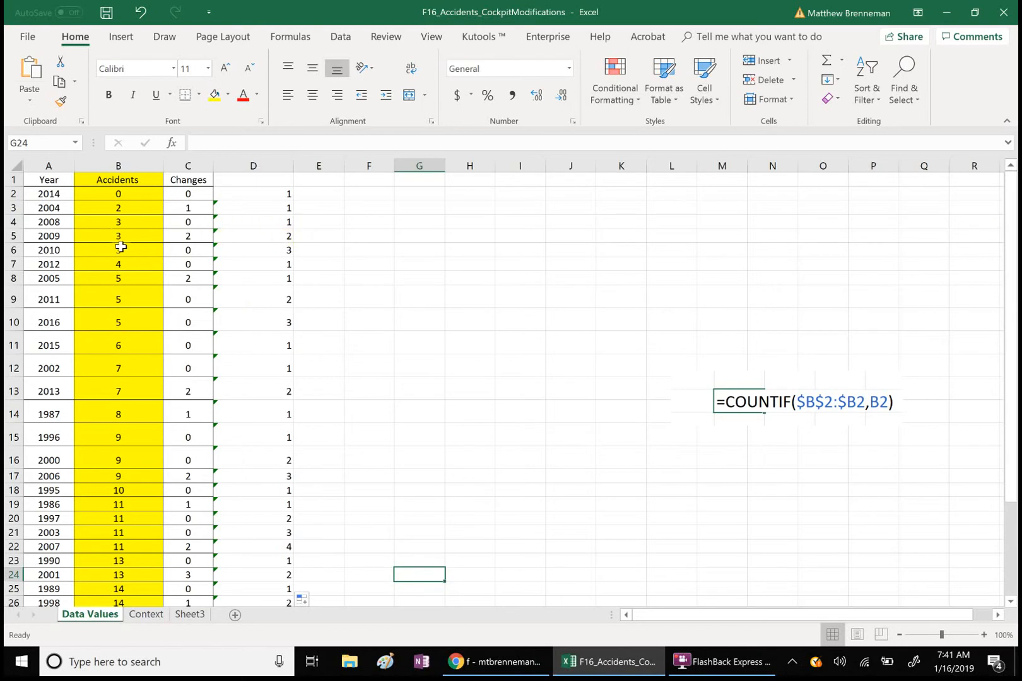
click(417, 292)
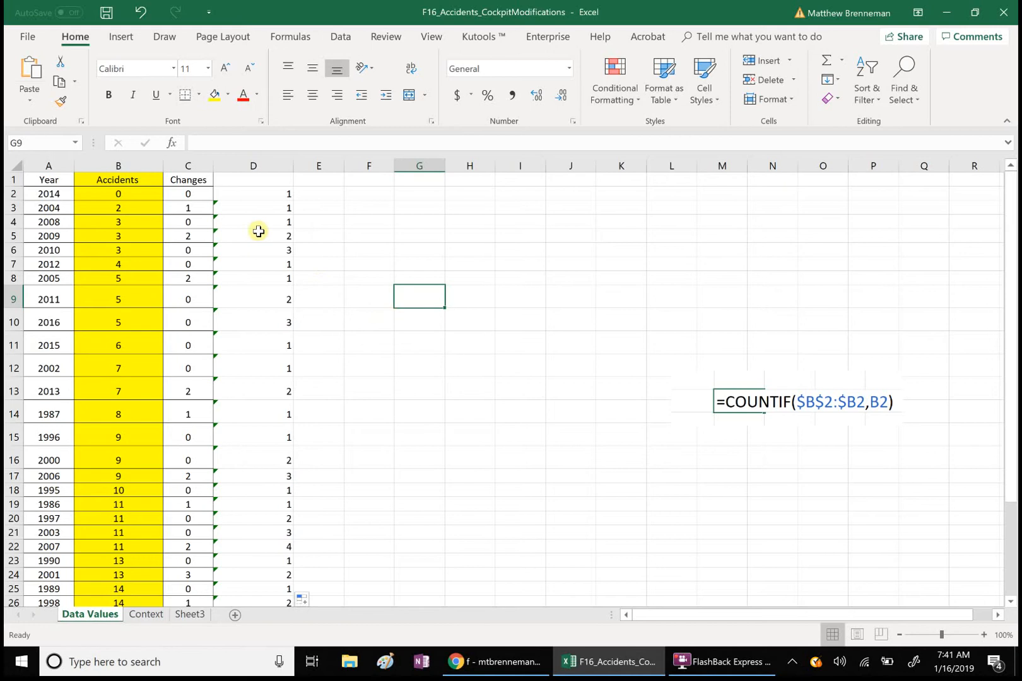
click(117, 166)
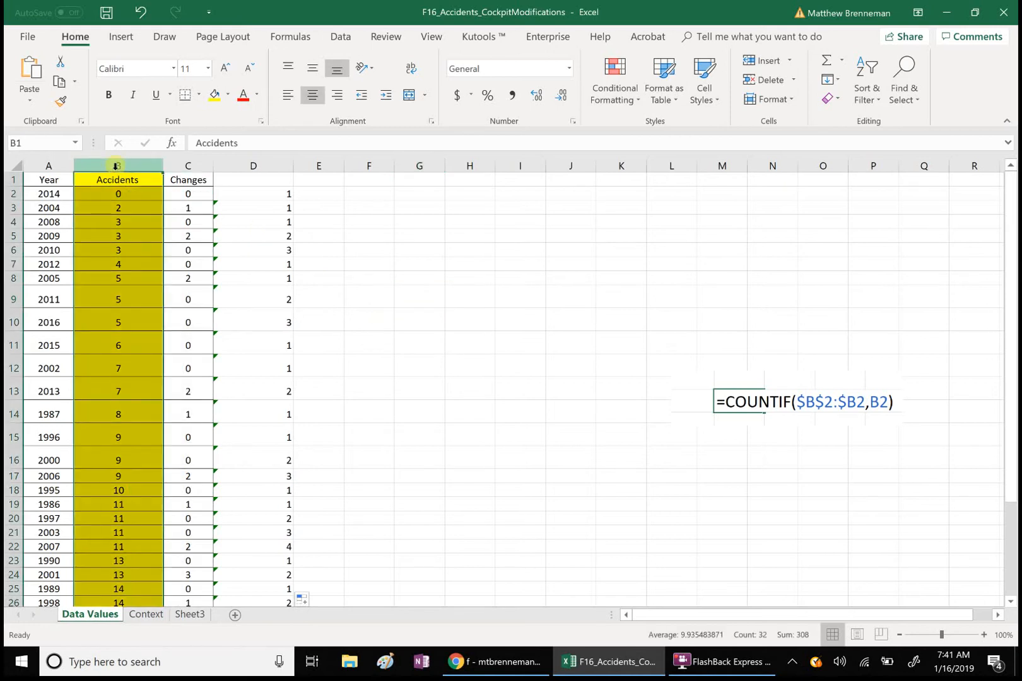
- Insert a markers-only X Y scatter chart of the Accidents values against their column D counts
click(253, 166)
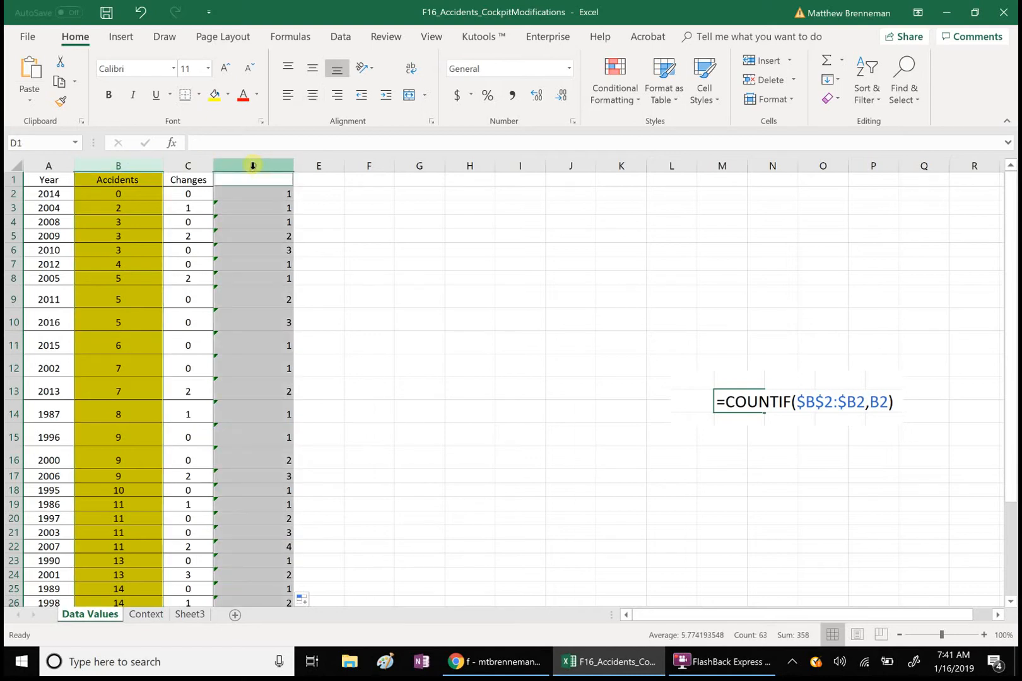
click(121, 37)
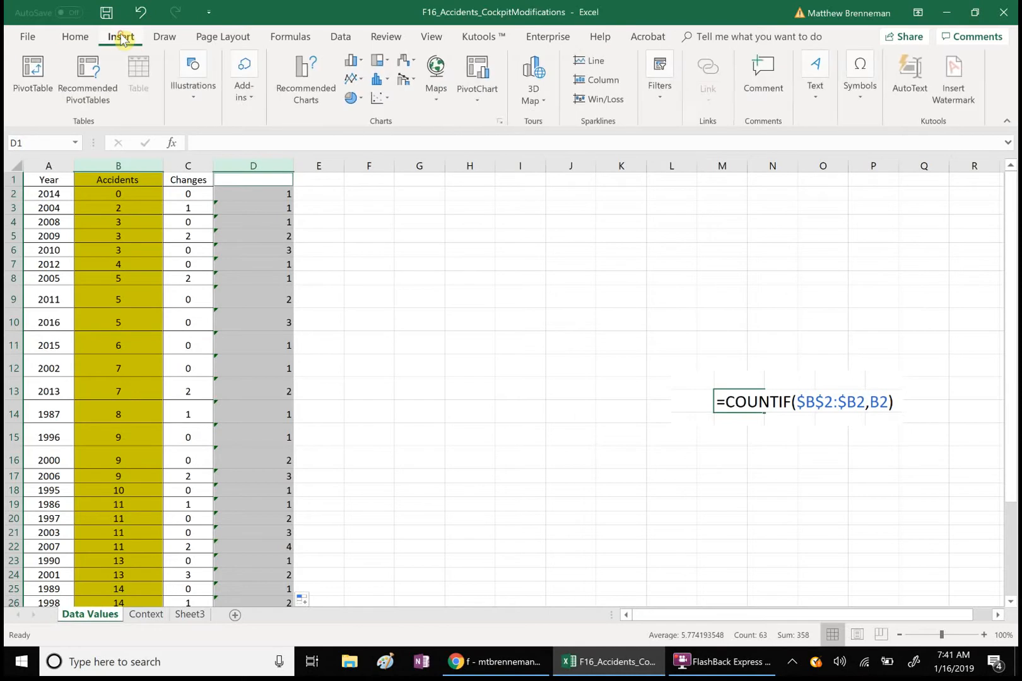
click(305, 67)
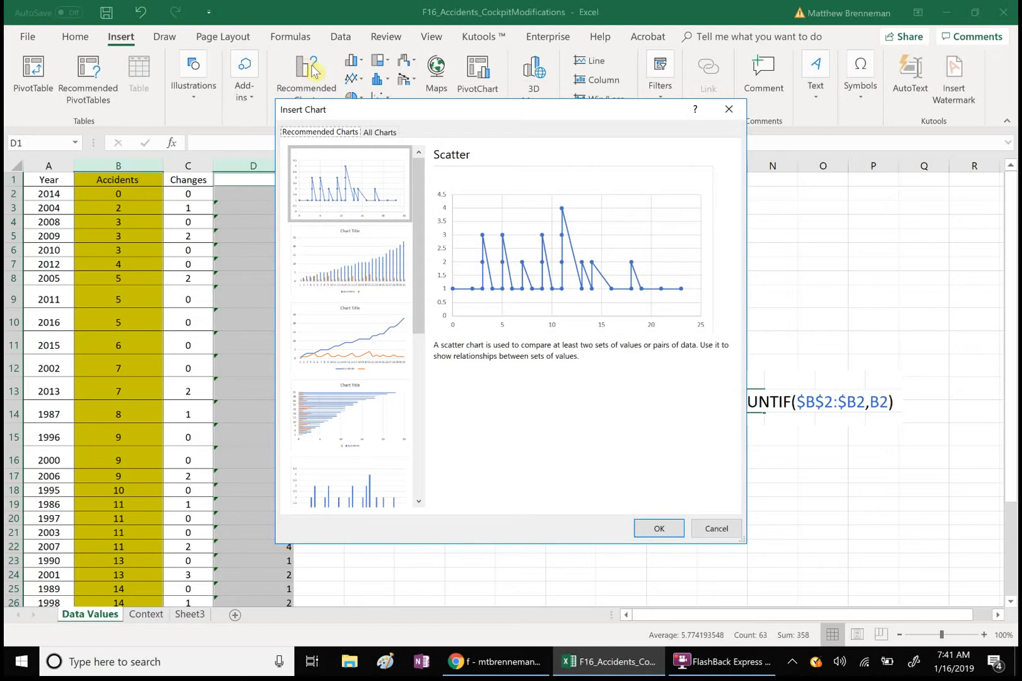
click(376, 134)
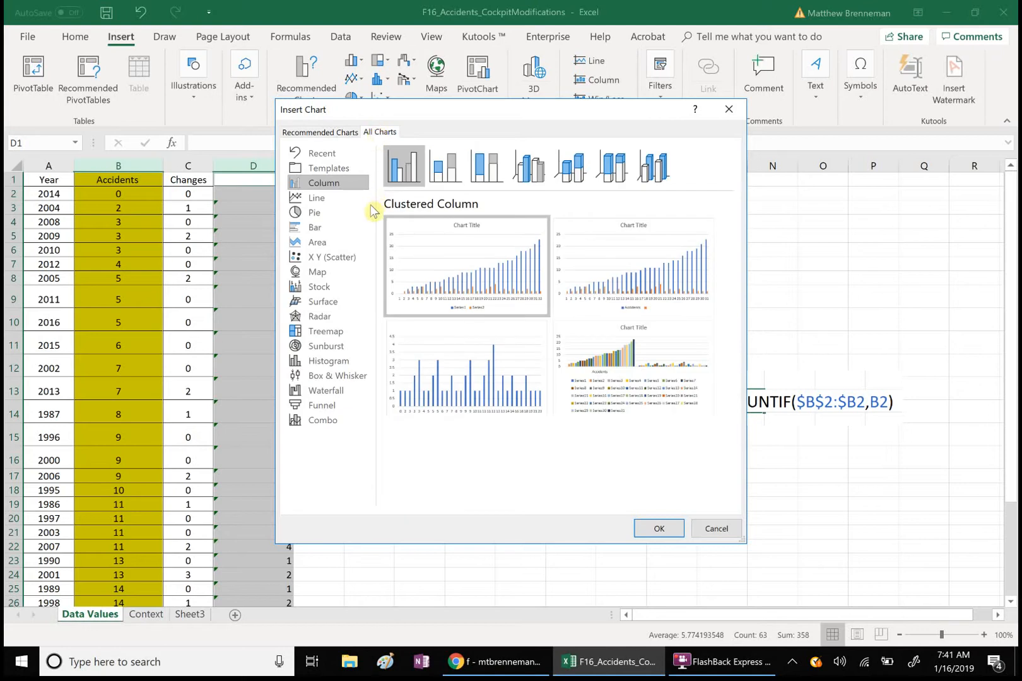
click(343, 258)
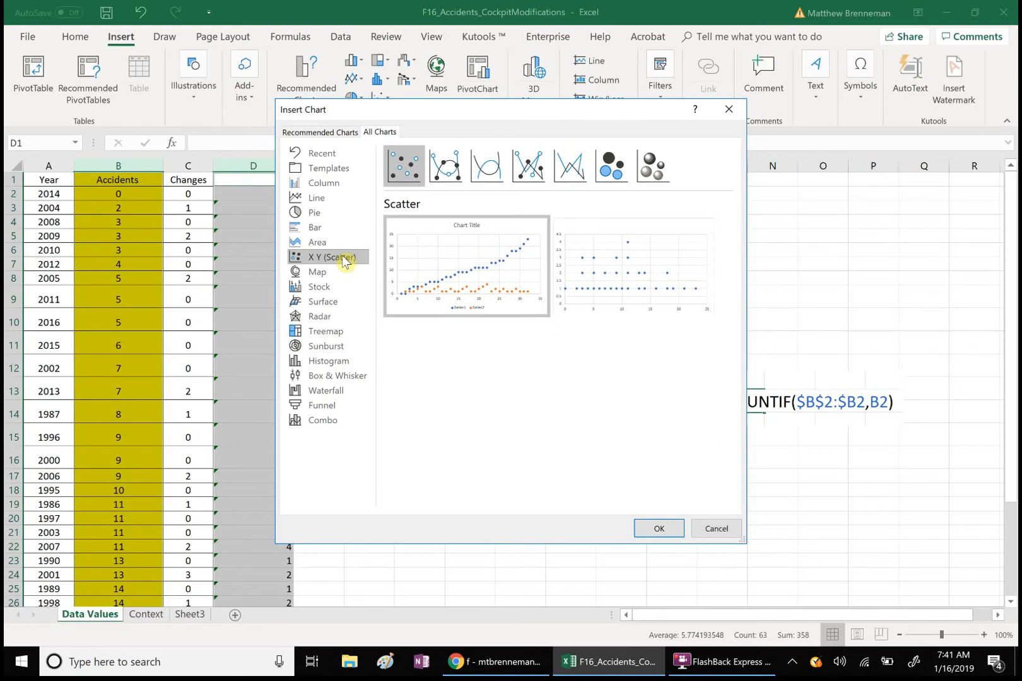
mouse_move(593, 269)
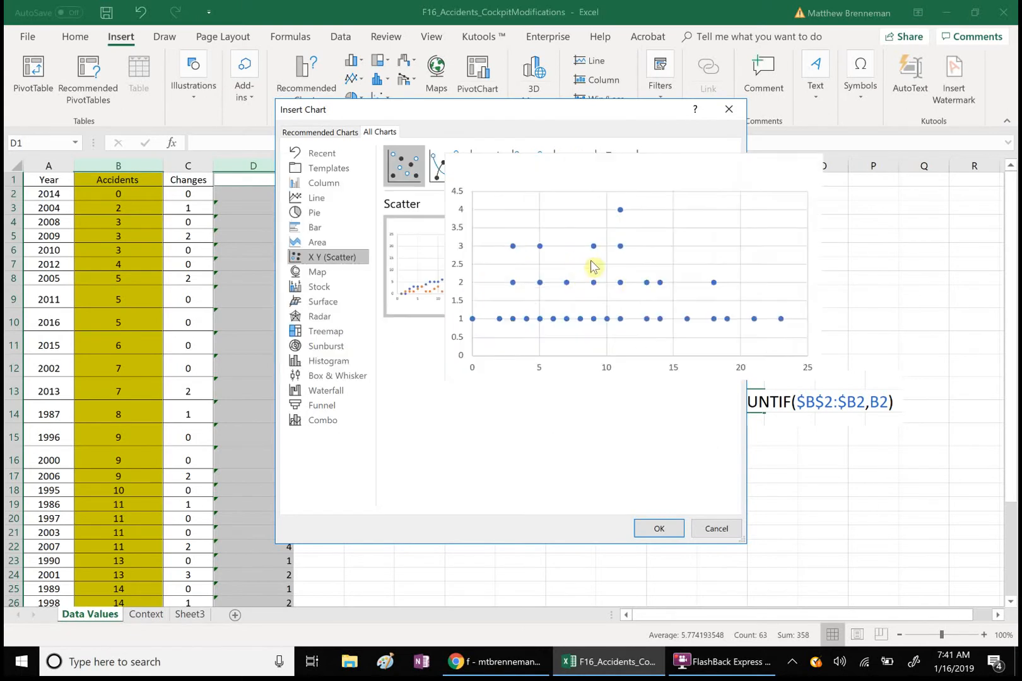
double_click(634, 270)
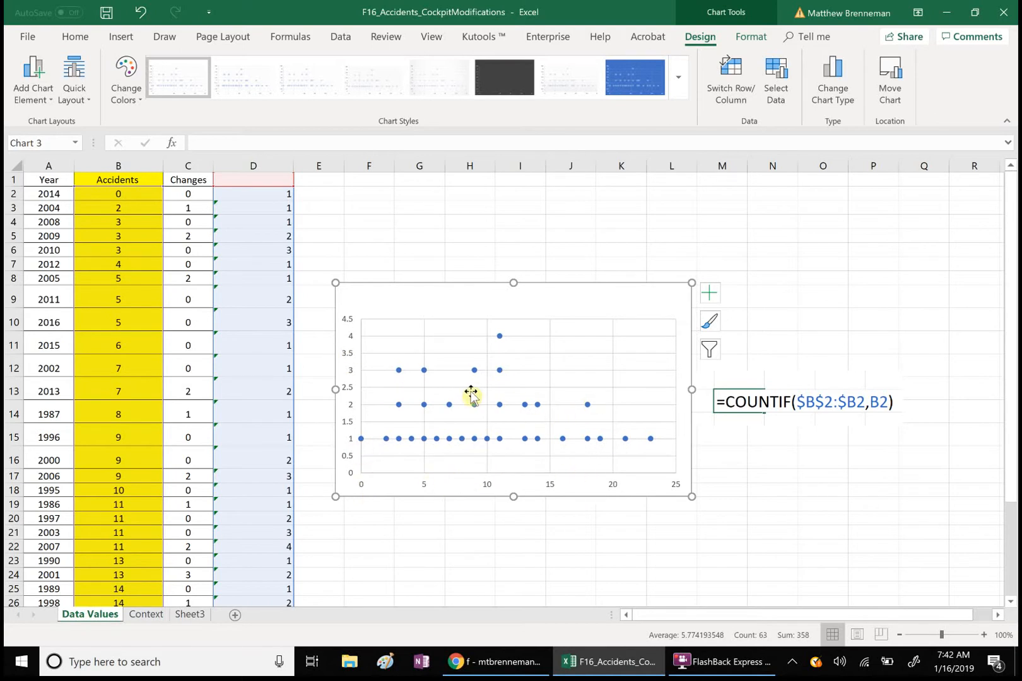
- Look through the chart area's fill and text formatting options
double_click(351, 381)
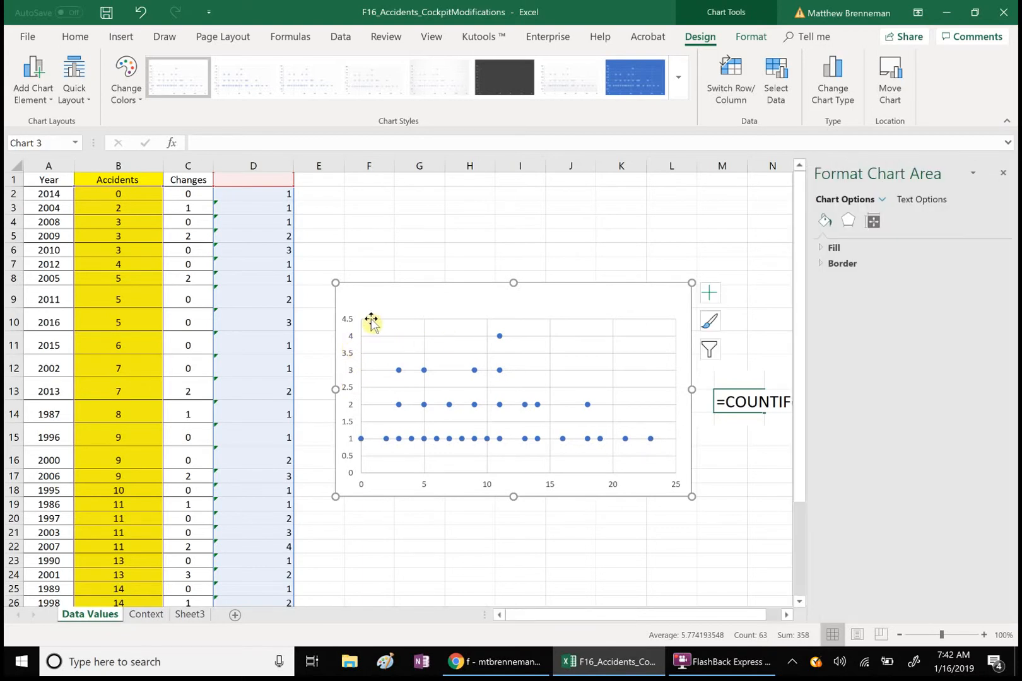
click(371, 242)
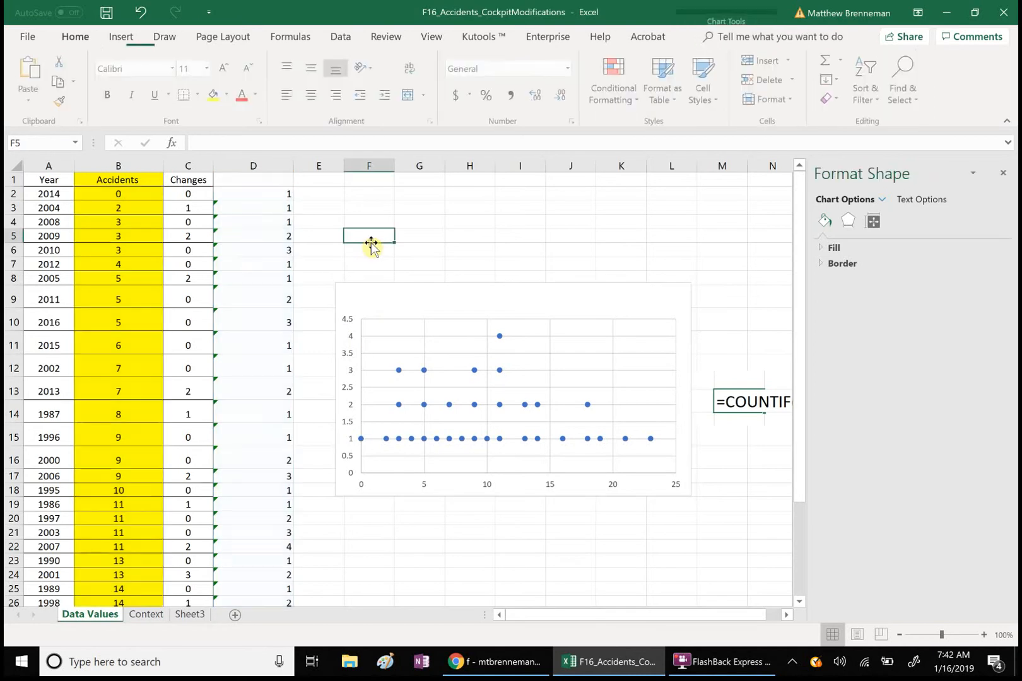
click(348, 332)
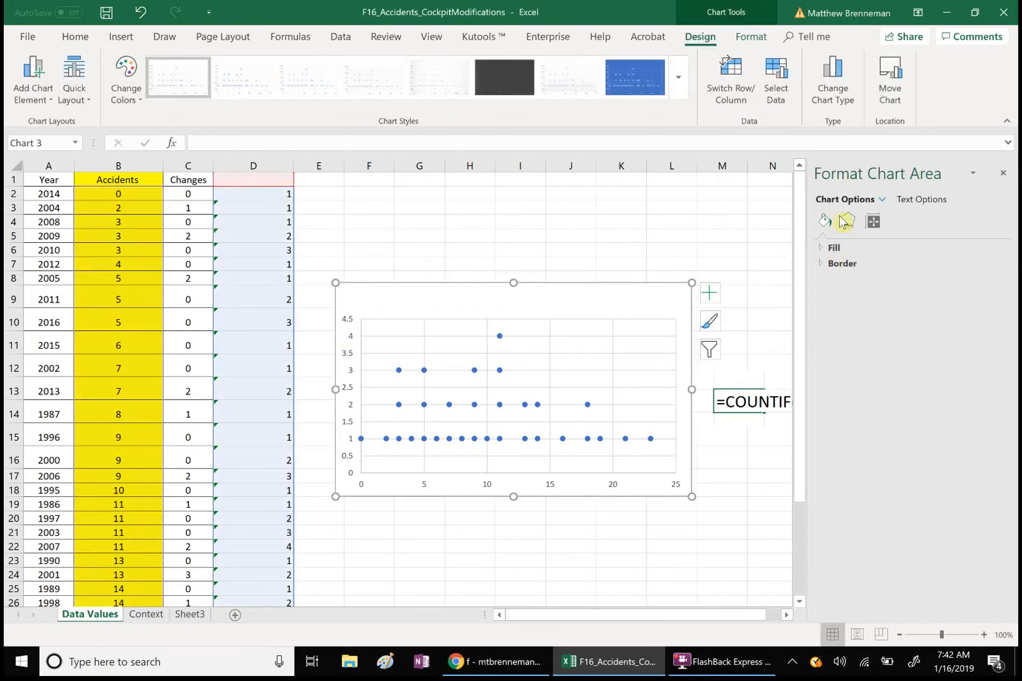
click(826, 247)
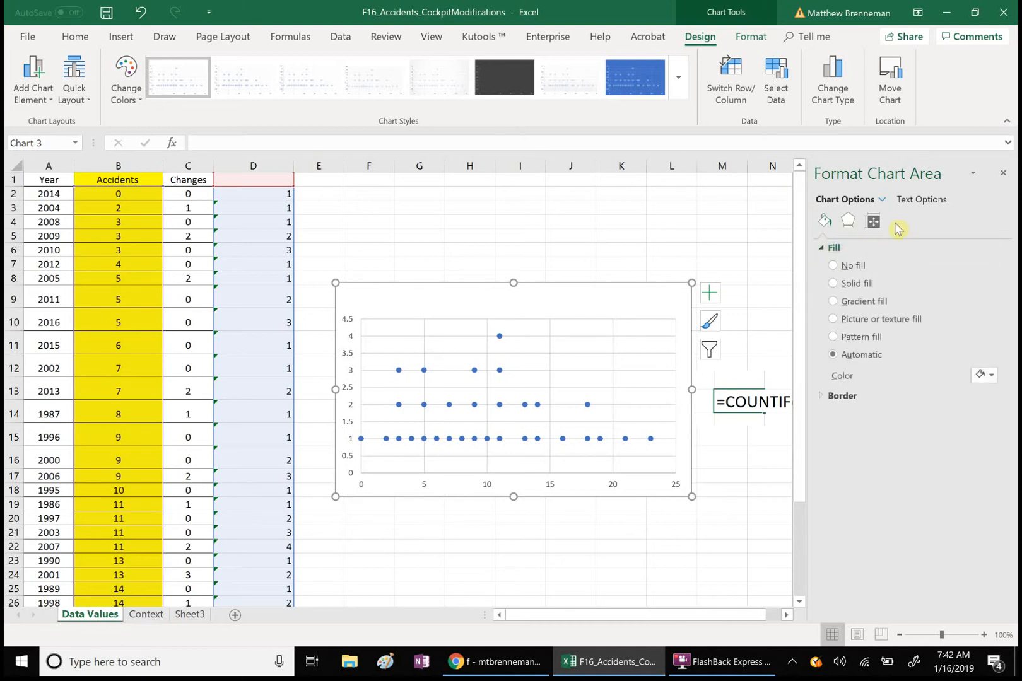
click(930, 200)
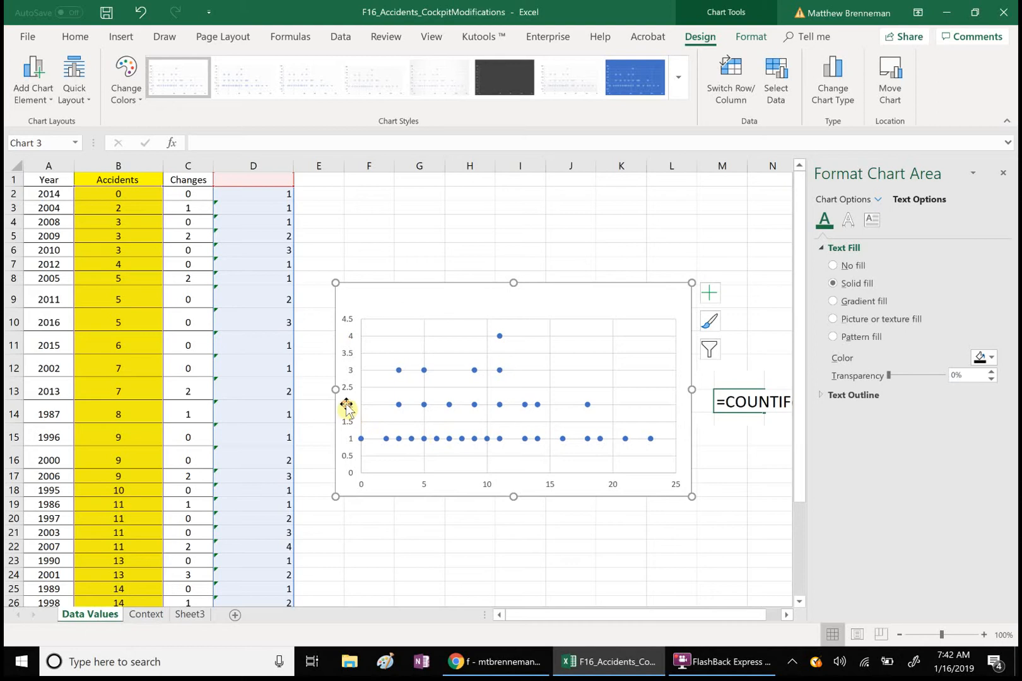
- Select the vertical axis and show its bounds 0.0 to 4.5 and major unit 0.5
click(352, 443)
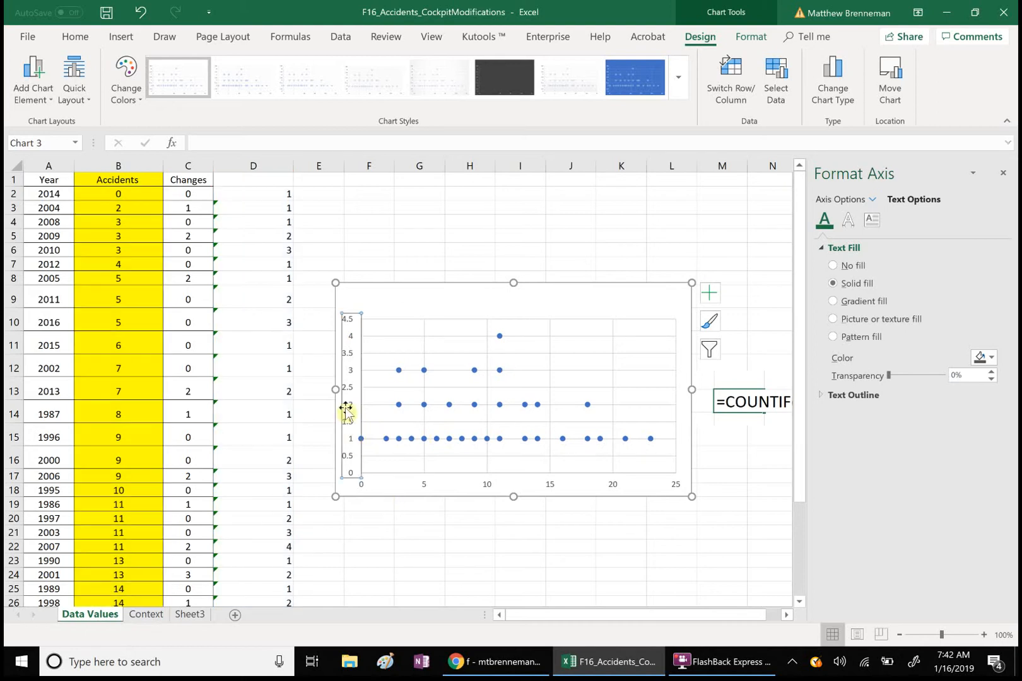
click(349, 378)
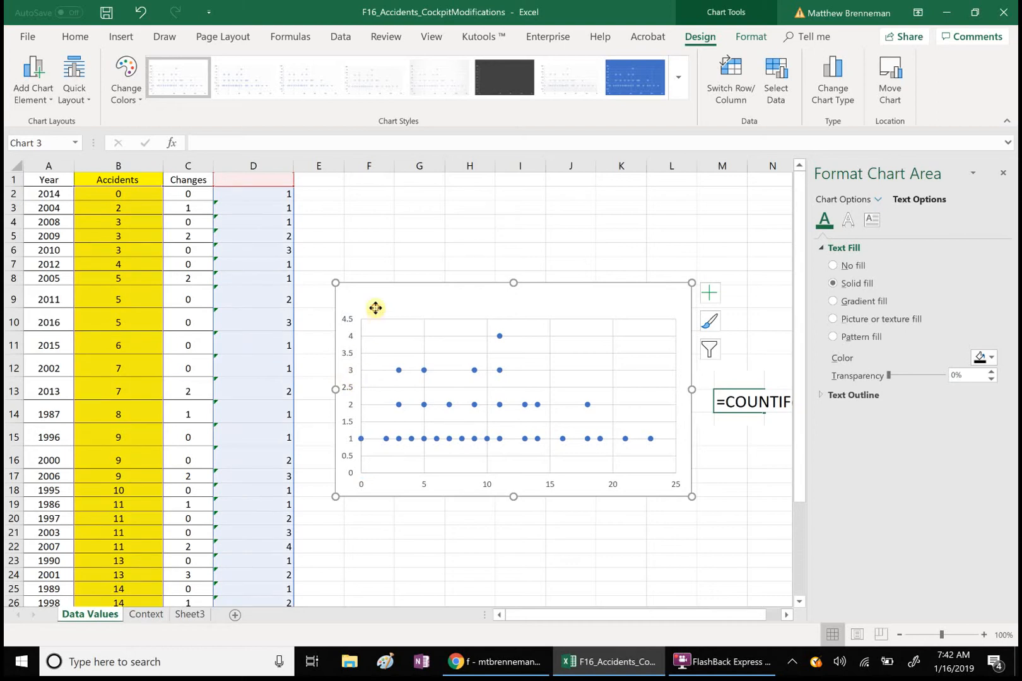
click(381, 250)
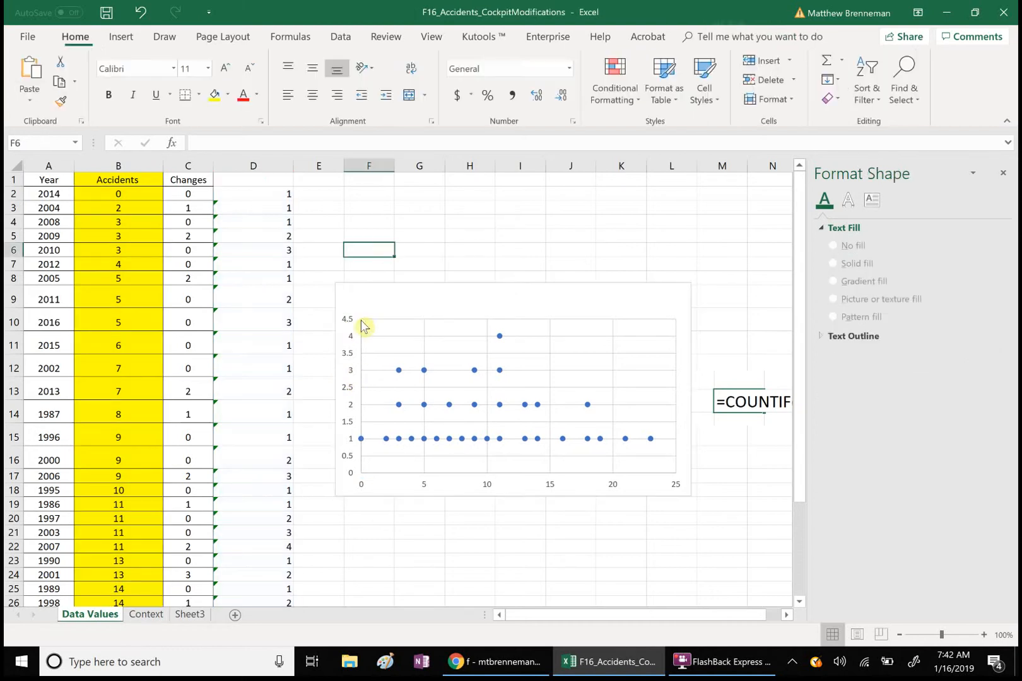
click(349, 328)
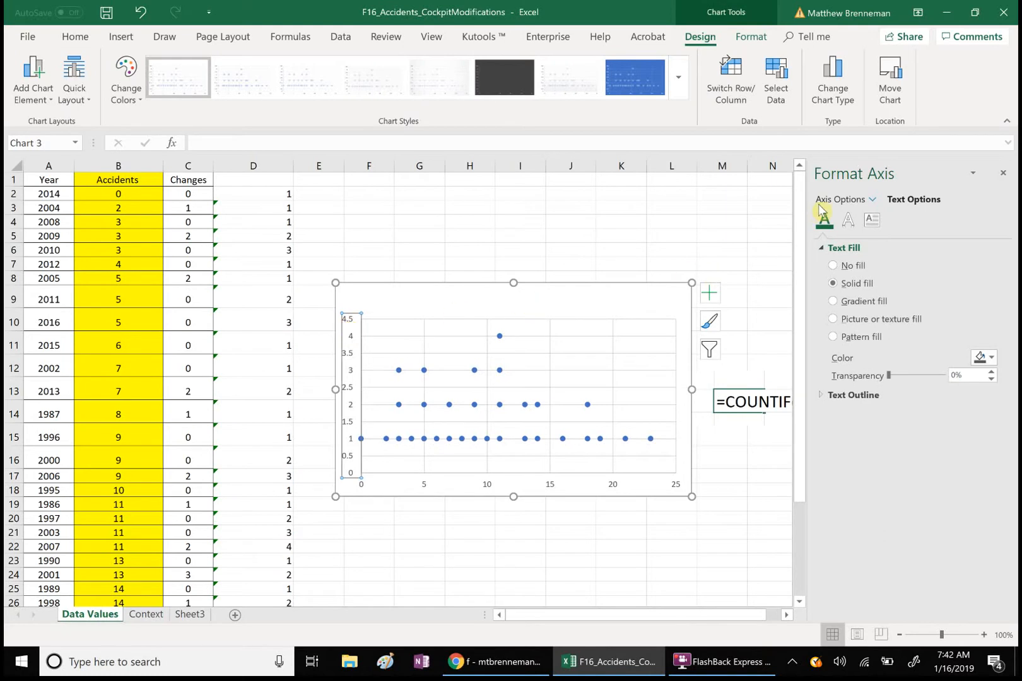
click(840, 199)
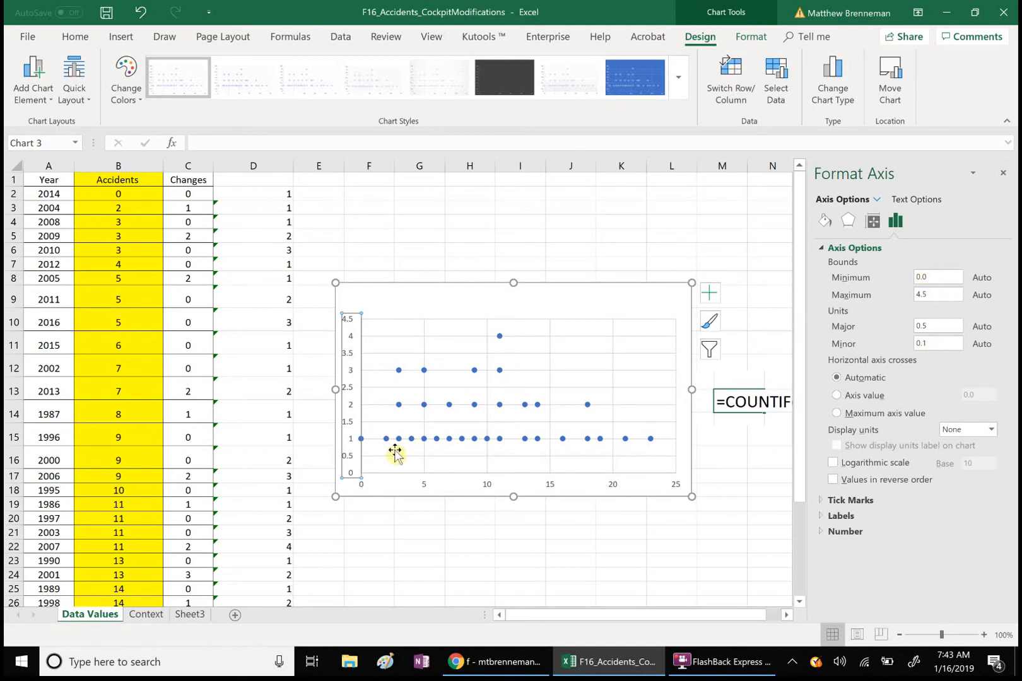
- Change the vertical axis minimum bound from 0 to 1
click(944, 278)
key(Return)
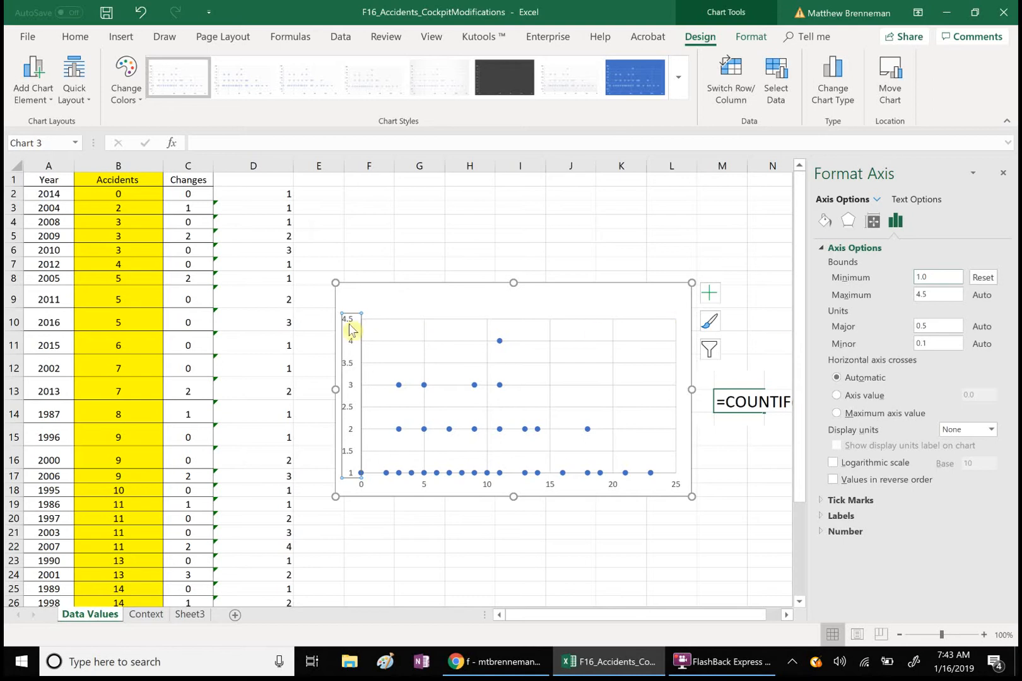
key(Escape)
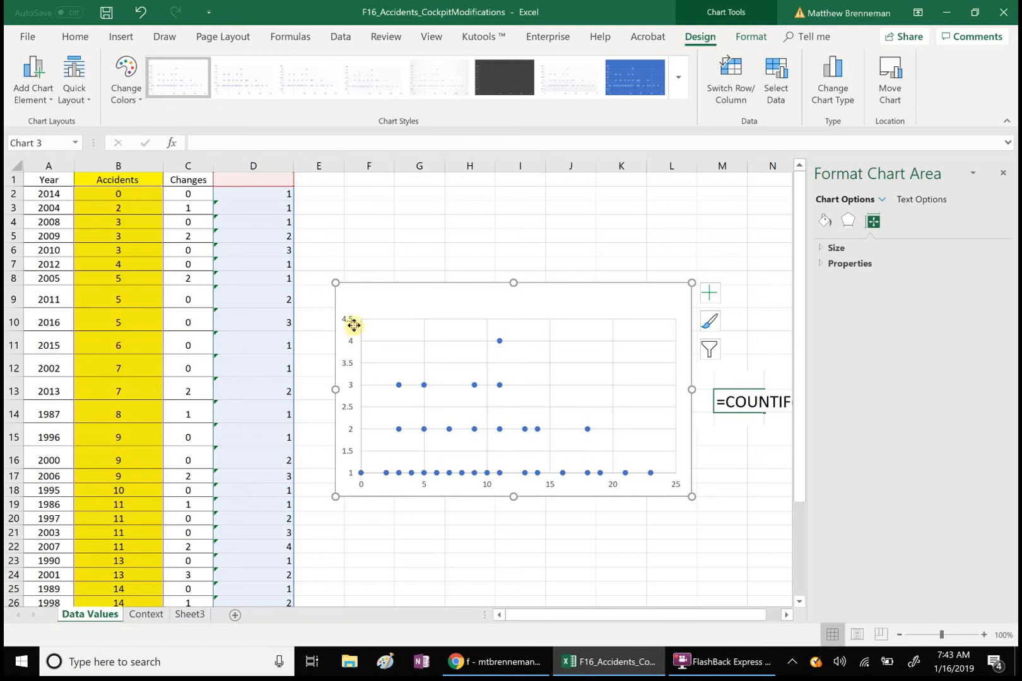
click(390, 248)
click(352, 334)
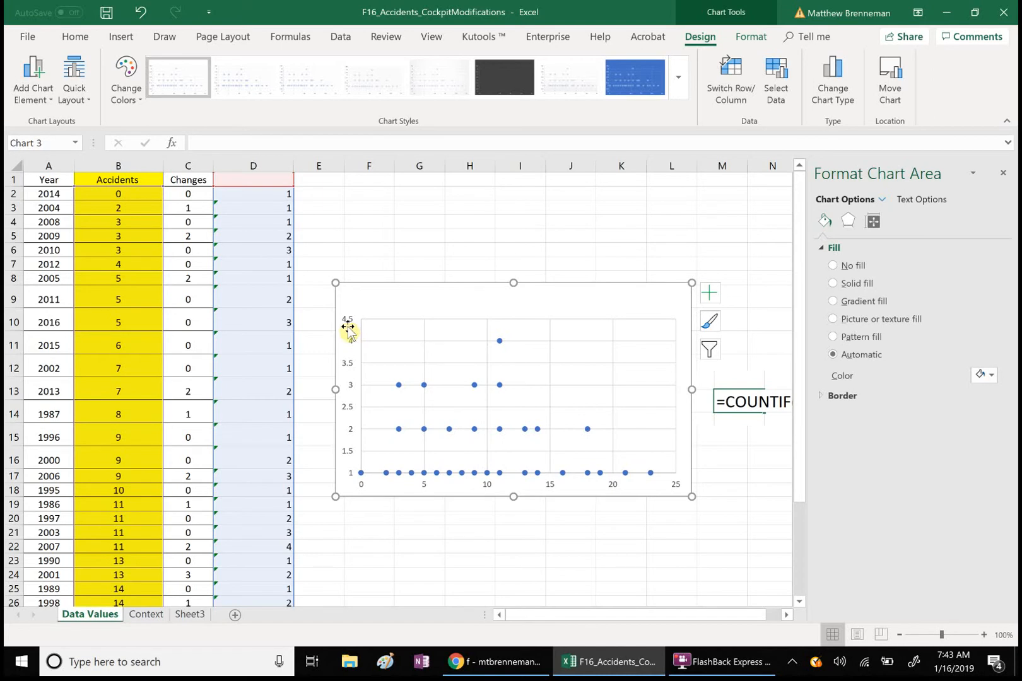
click(348, 367)
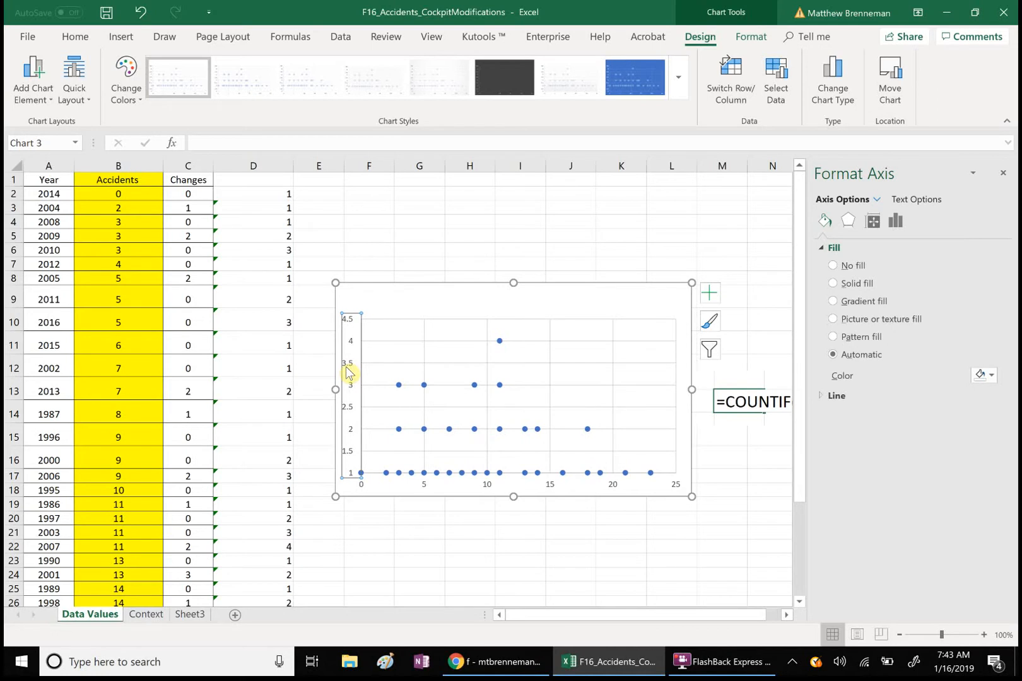
- Delete the vertical value axis from the dot plot
key(Delete)
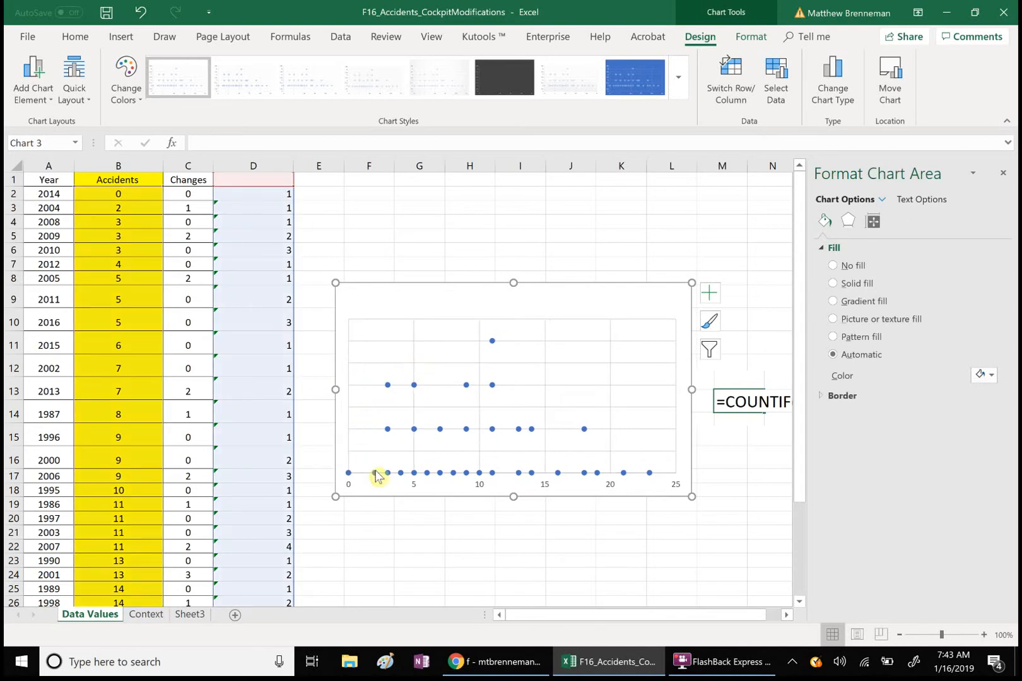
click(479, 487)
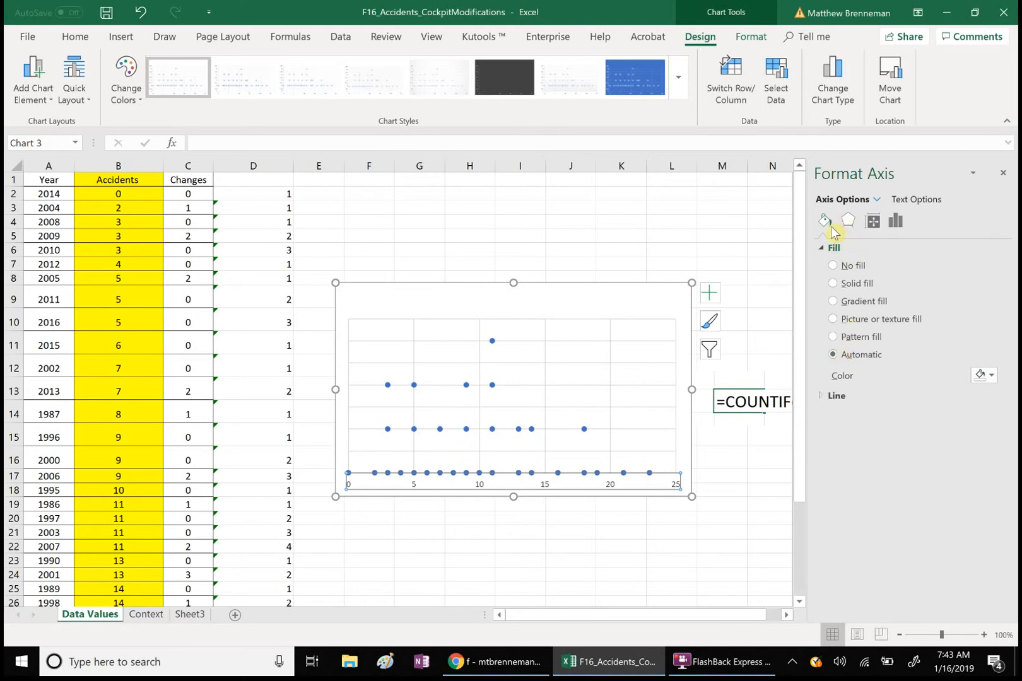
click(537, 545)
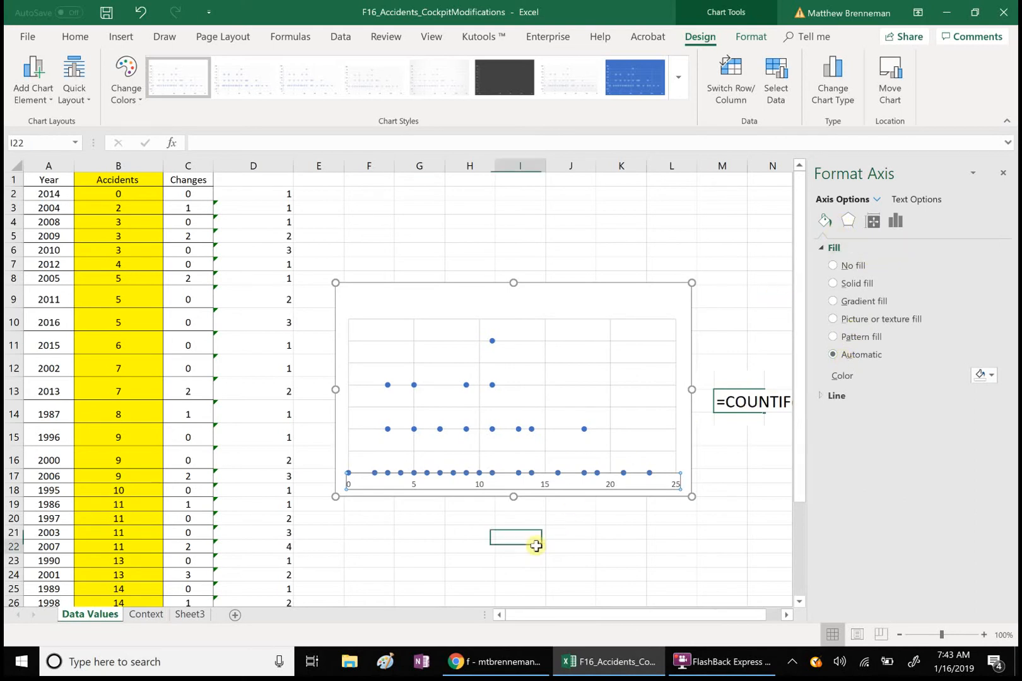
click(467, 307)
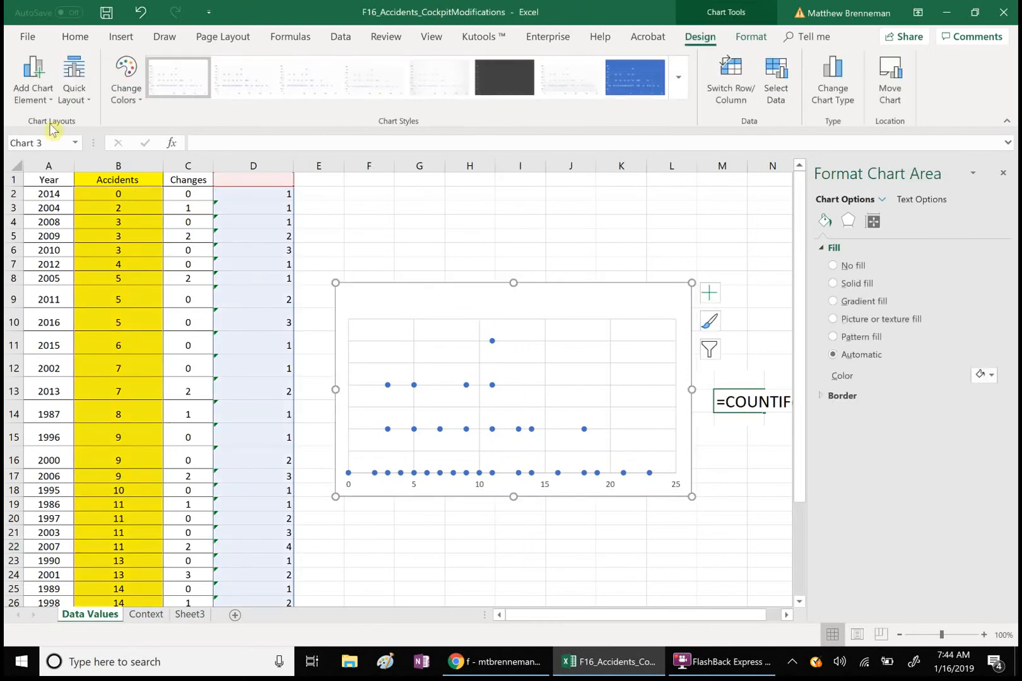
click(36, 102)
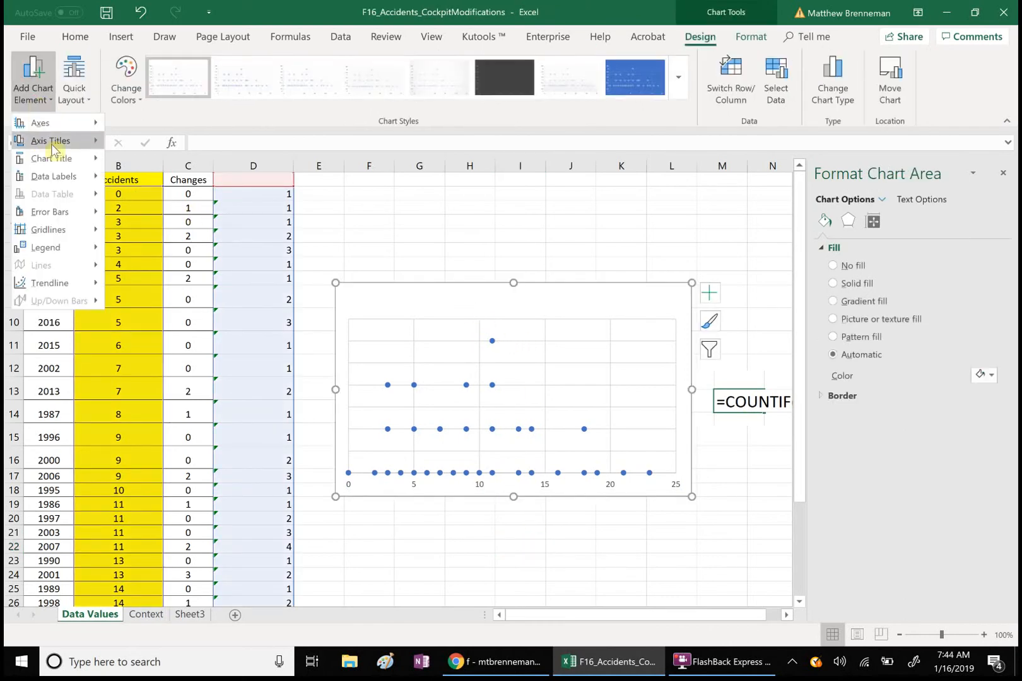
- Add a primary horizontal axis title reading 'Number of Yearly Class A Accidents'
mouse_move(50, 143)
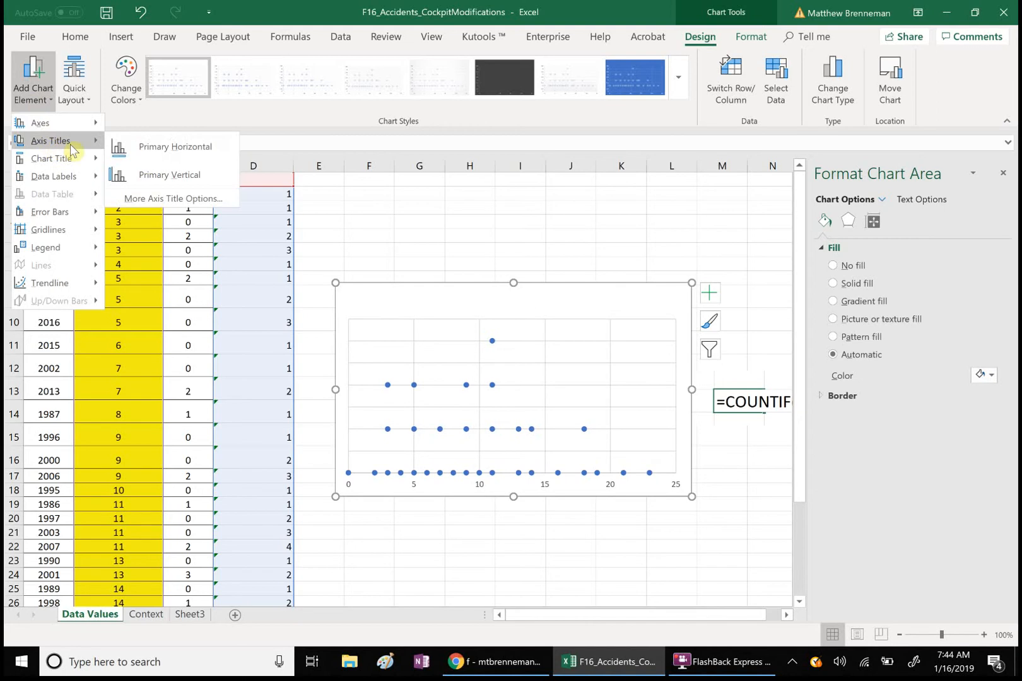
click(138, 147)
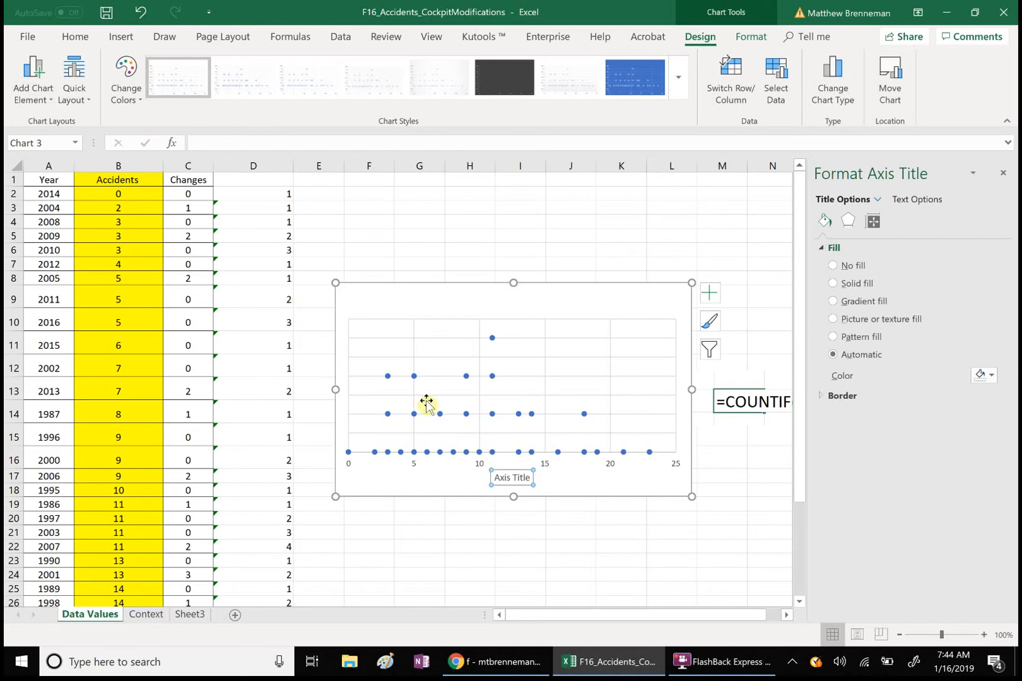
drag(495, 478, 548, 479)
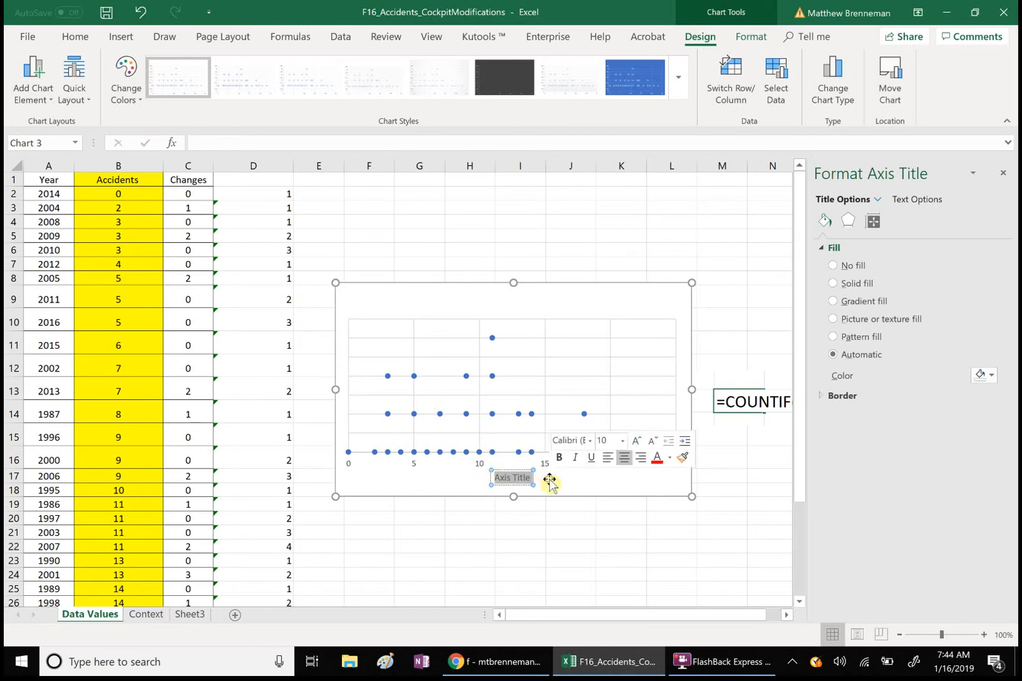
text(Numbero)
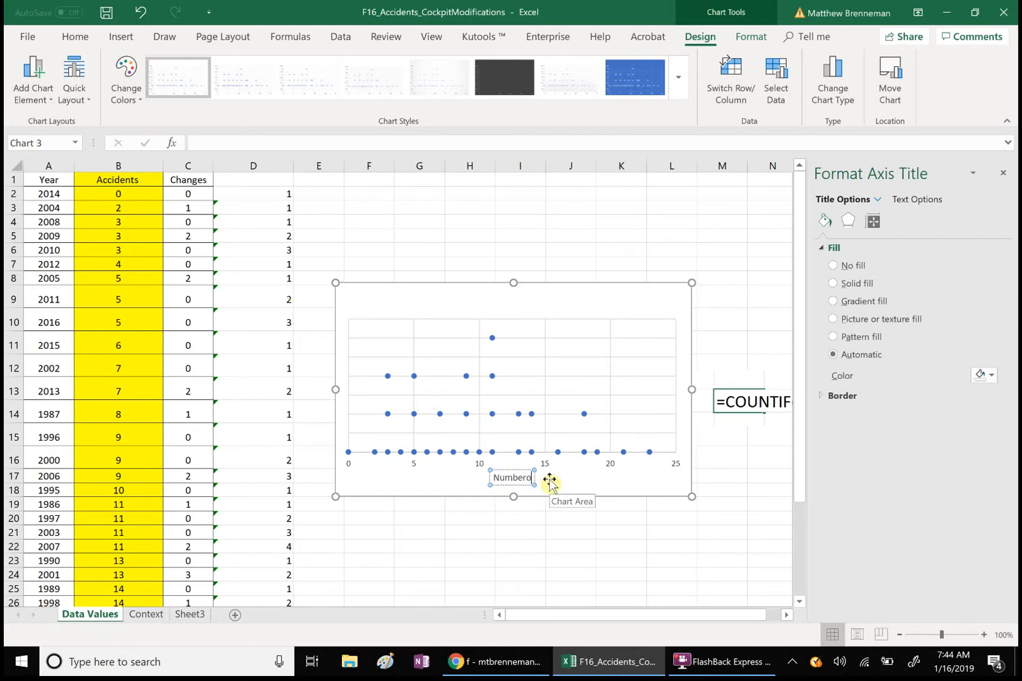
key(BackSpace)
text(of Clas)
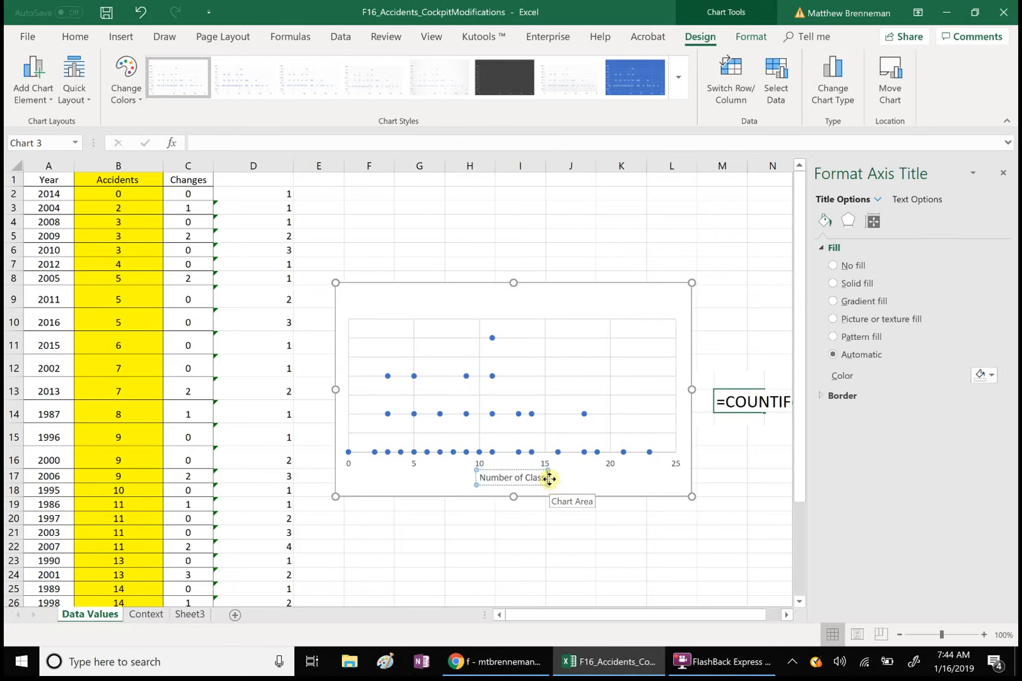
text(s A F)
key(BackSpace)
text(Accidents)
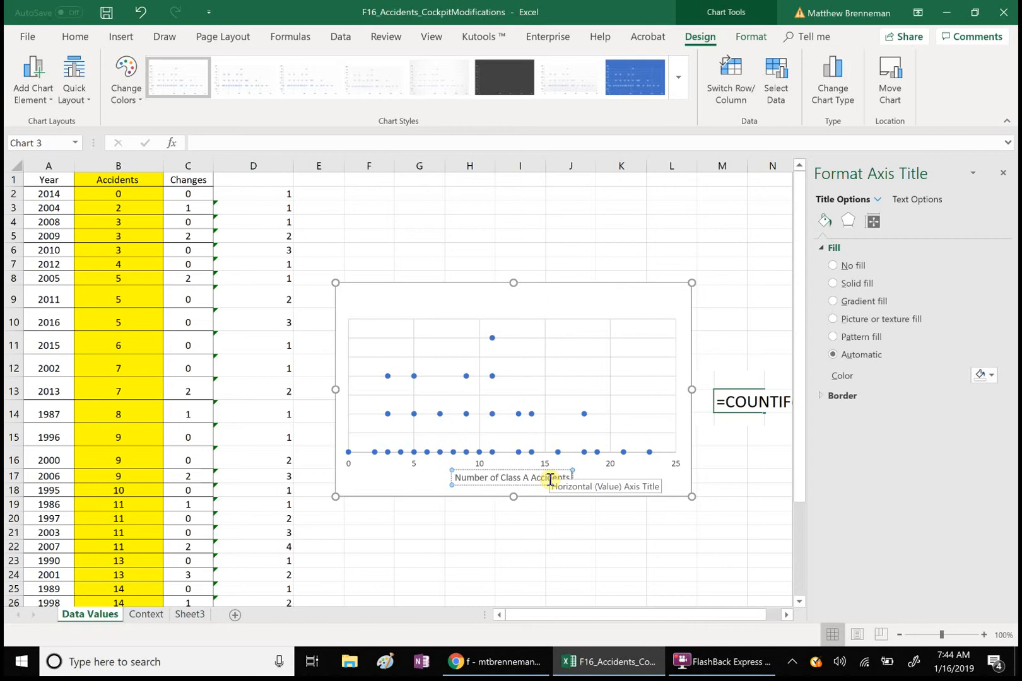
click(501, 477)
text(Yearly)
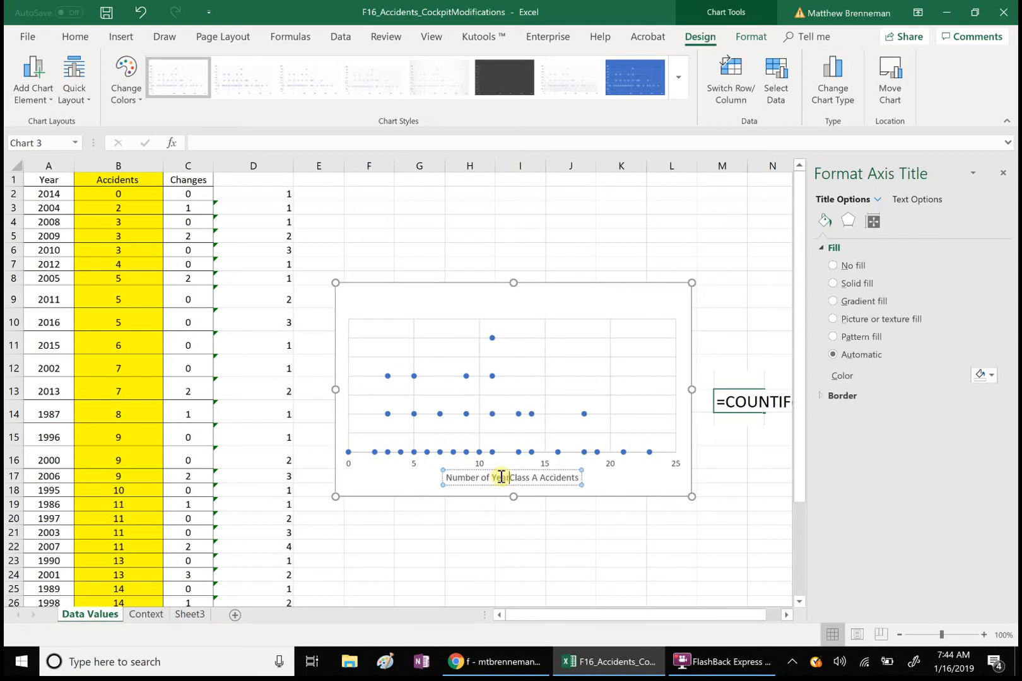
click(431, 299)
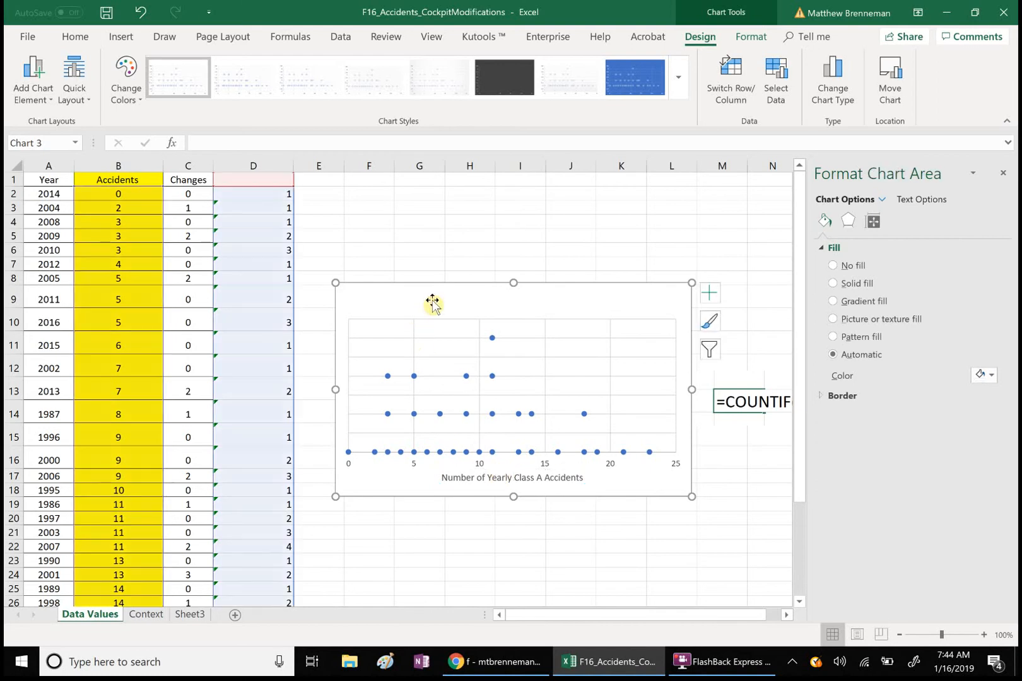
- Add a trial chart title above the chart, then delete it
click(33, 95)
mouse_move(58, 129)
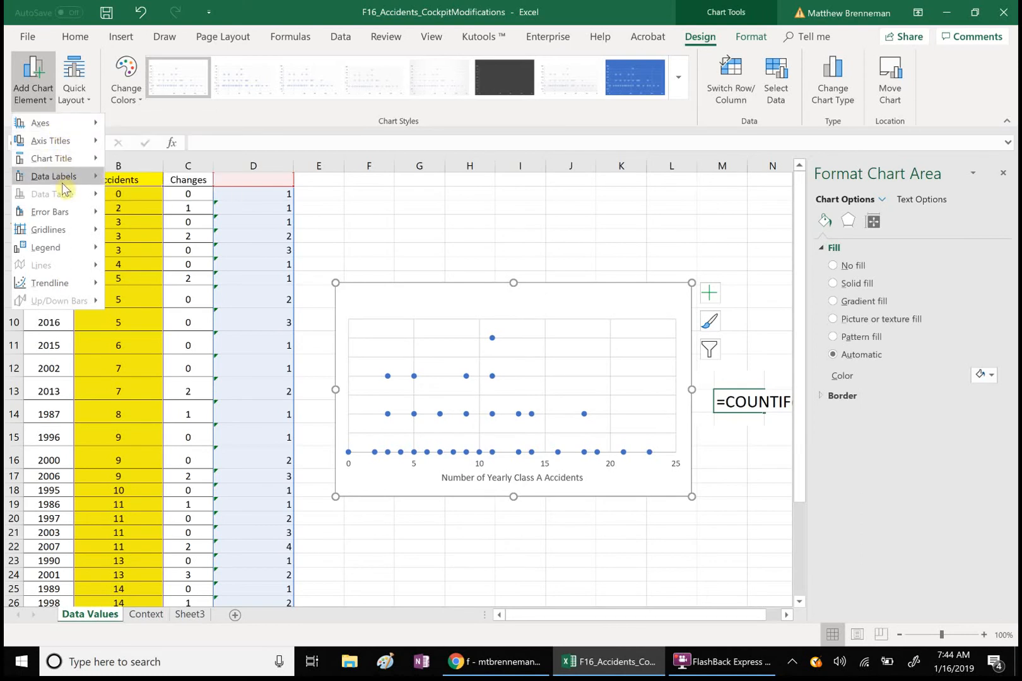
mouse_move(75, 170)
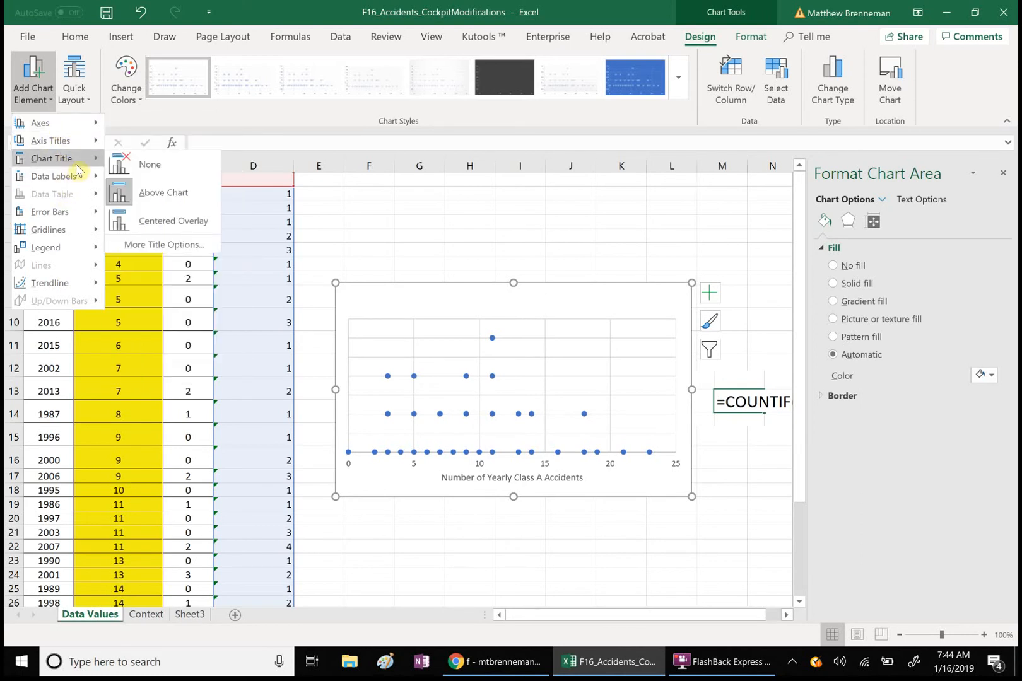
click(132, 194)
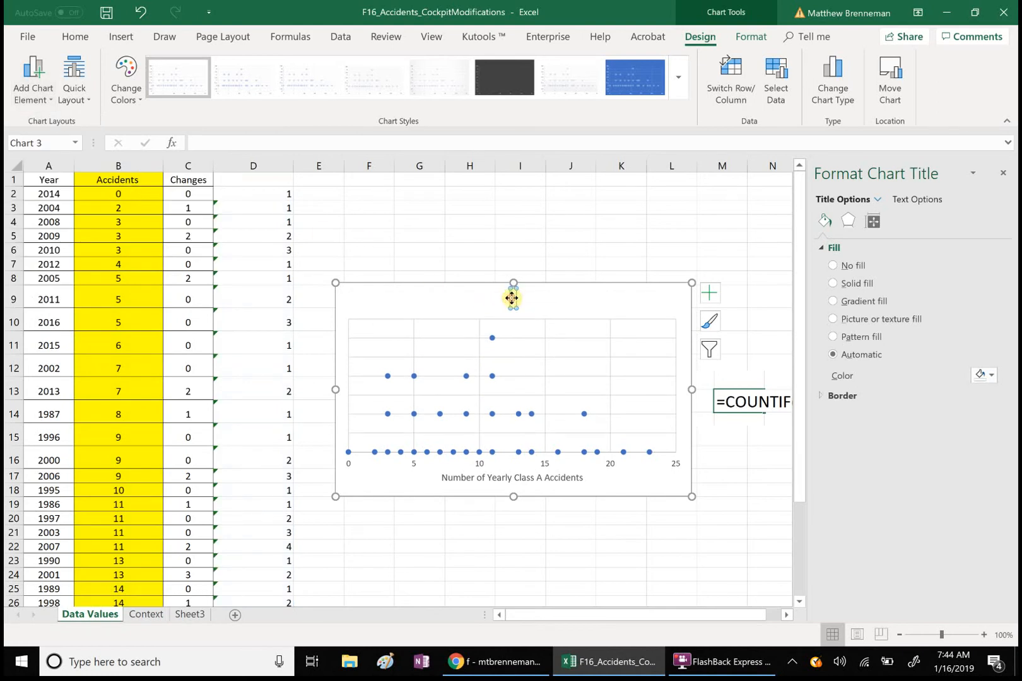
text(N)
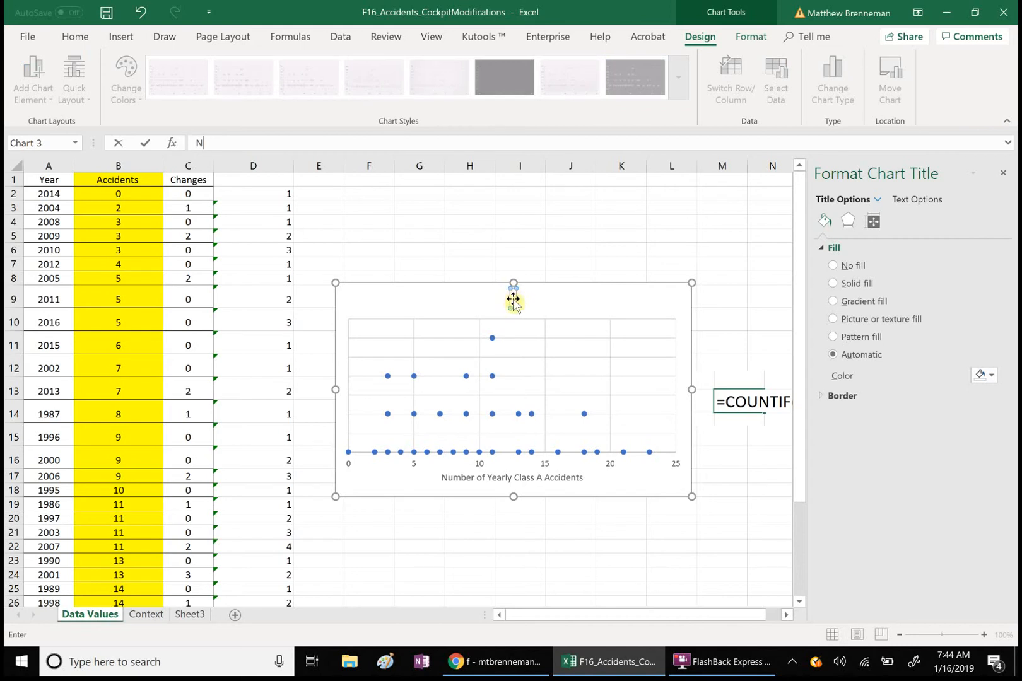
key(Return)
key(Delete)
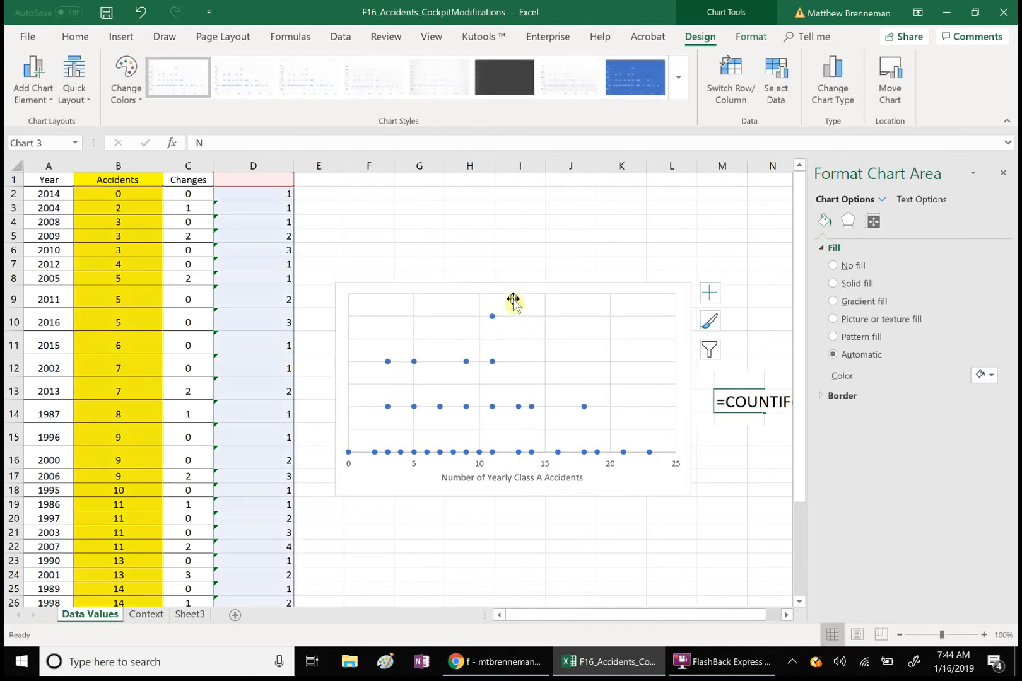
- Reselect the whole chart and reopen Add Chart Element from the Chart Design commands
click(33, 82)
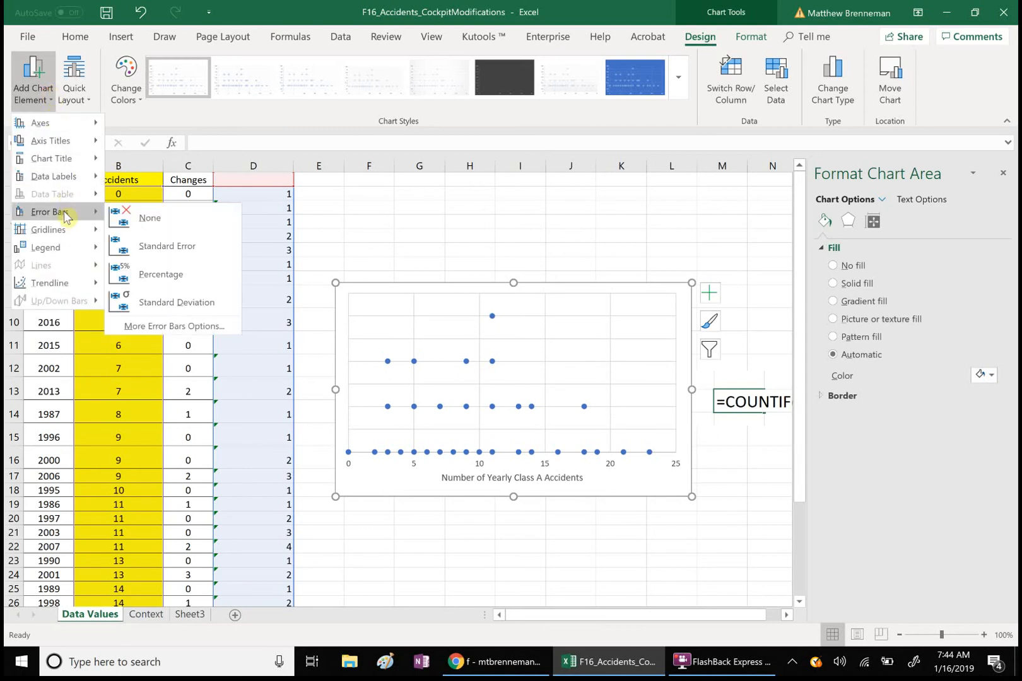
mouse_move(67, 161)
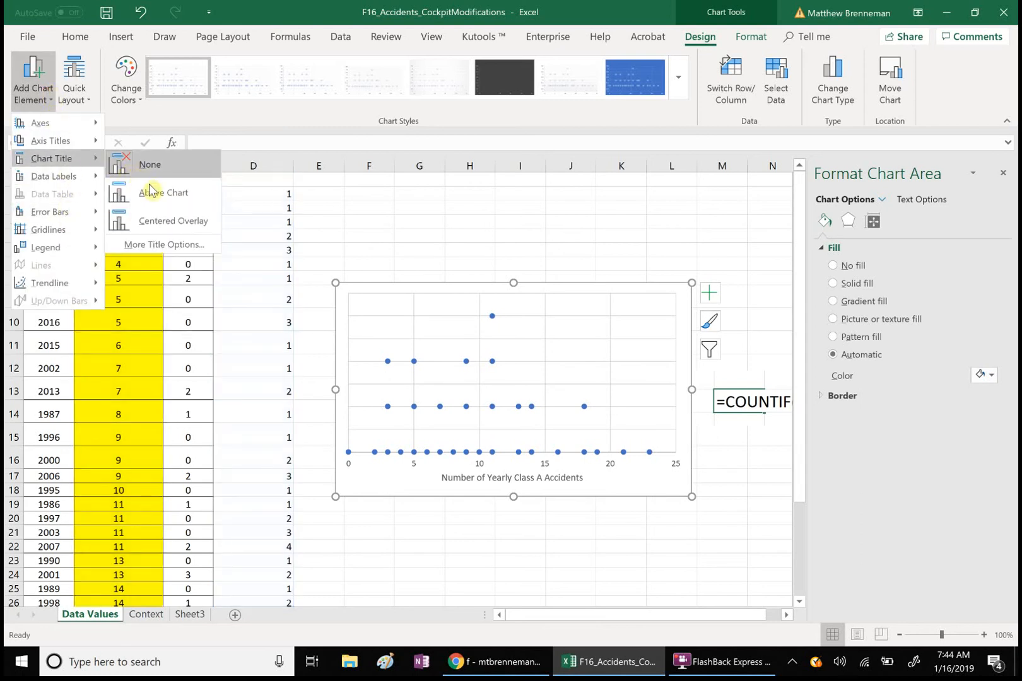
click(152, 186)
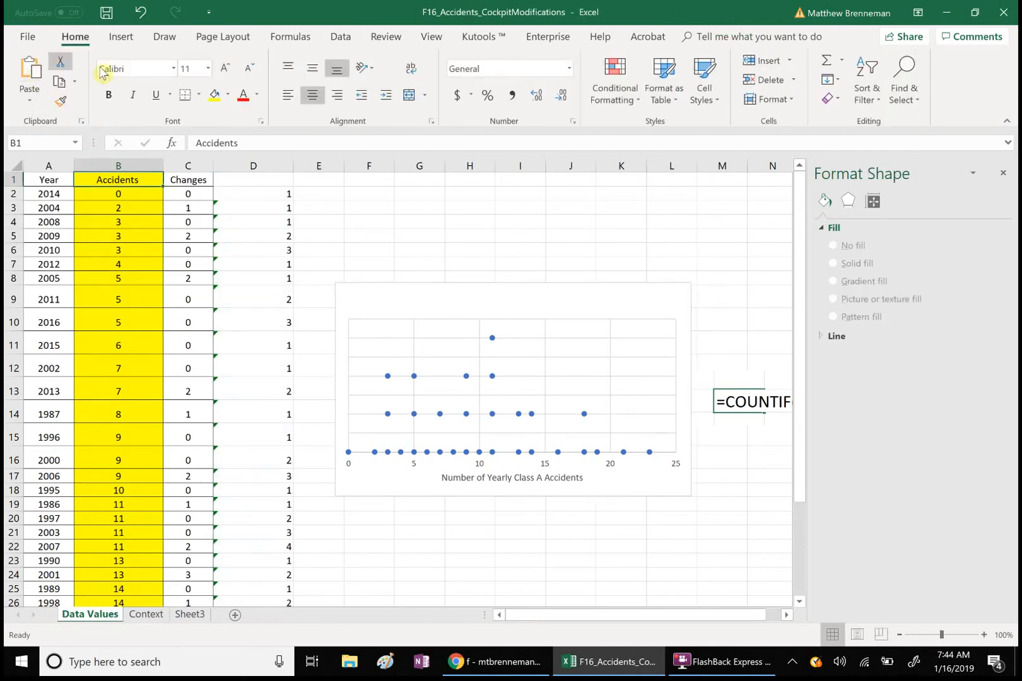
click(122, 38)
click(350, 233)
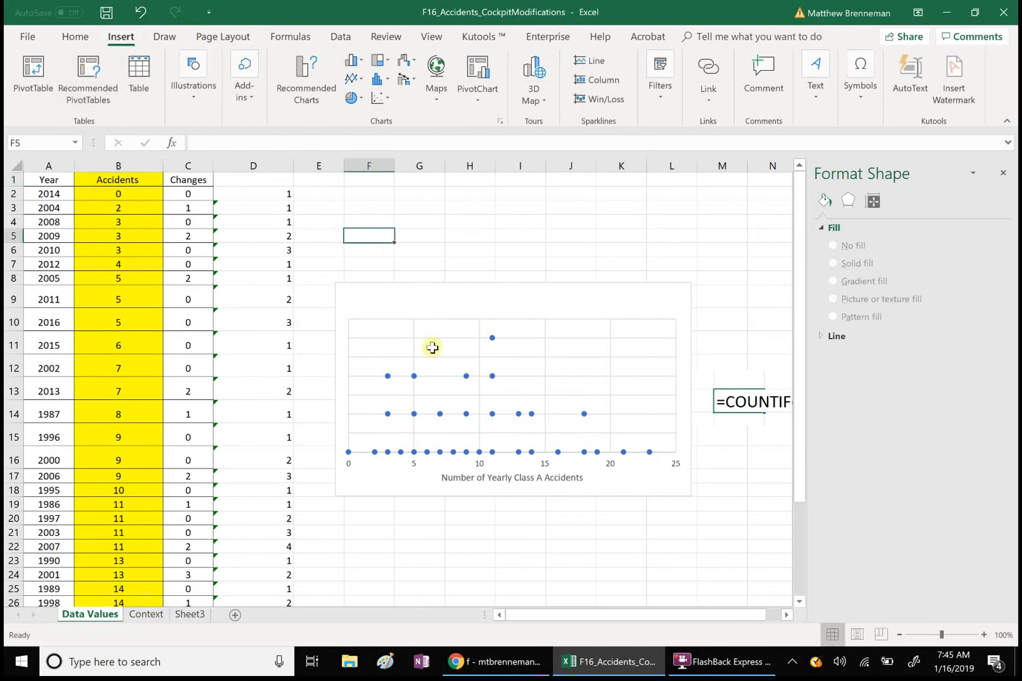
click(429, 340)
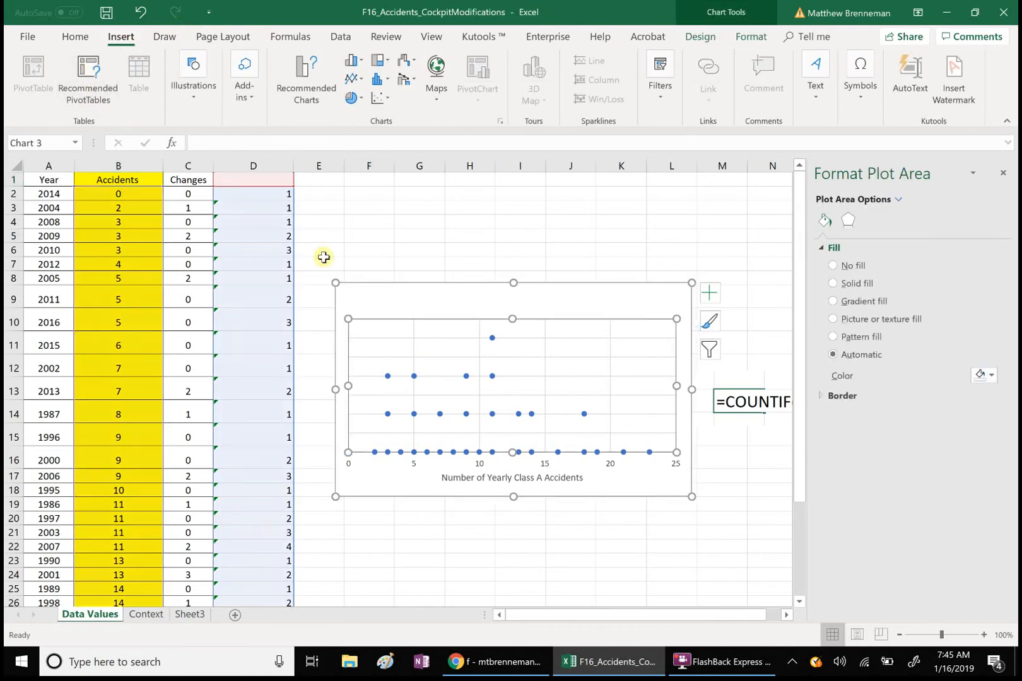
click(391, 305)
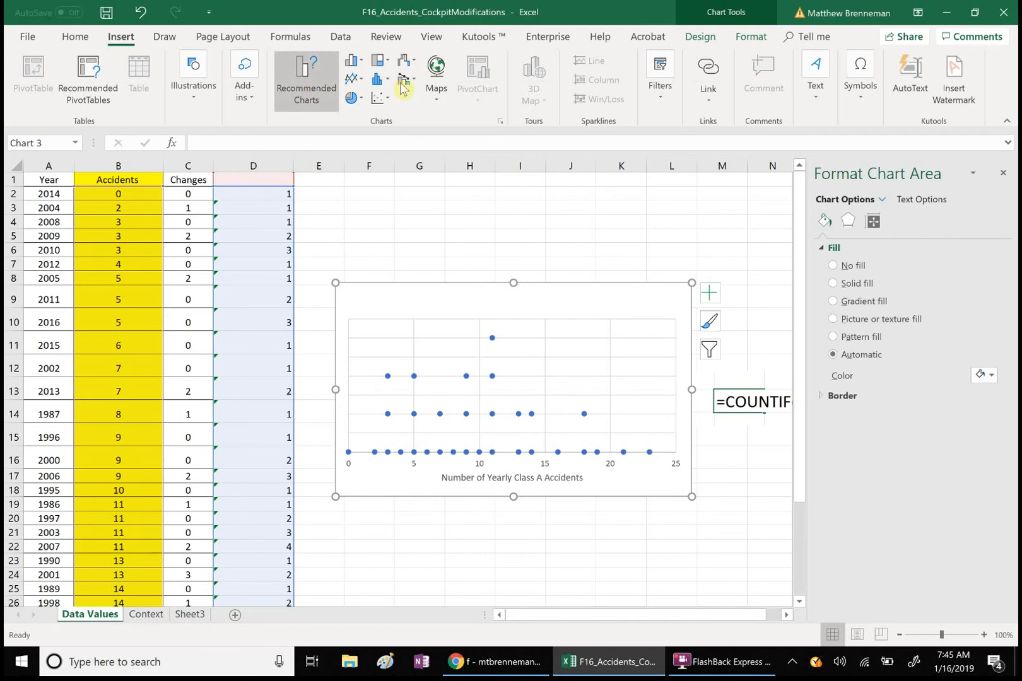
click(701, 42)
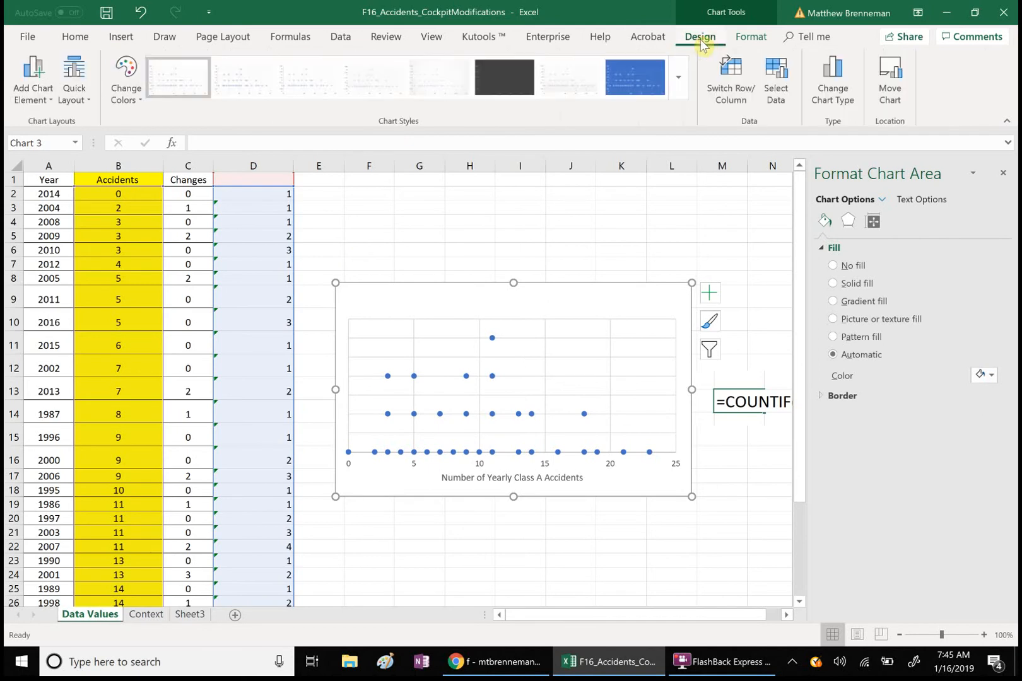
click(48, 89)
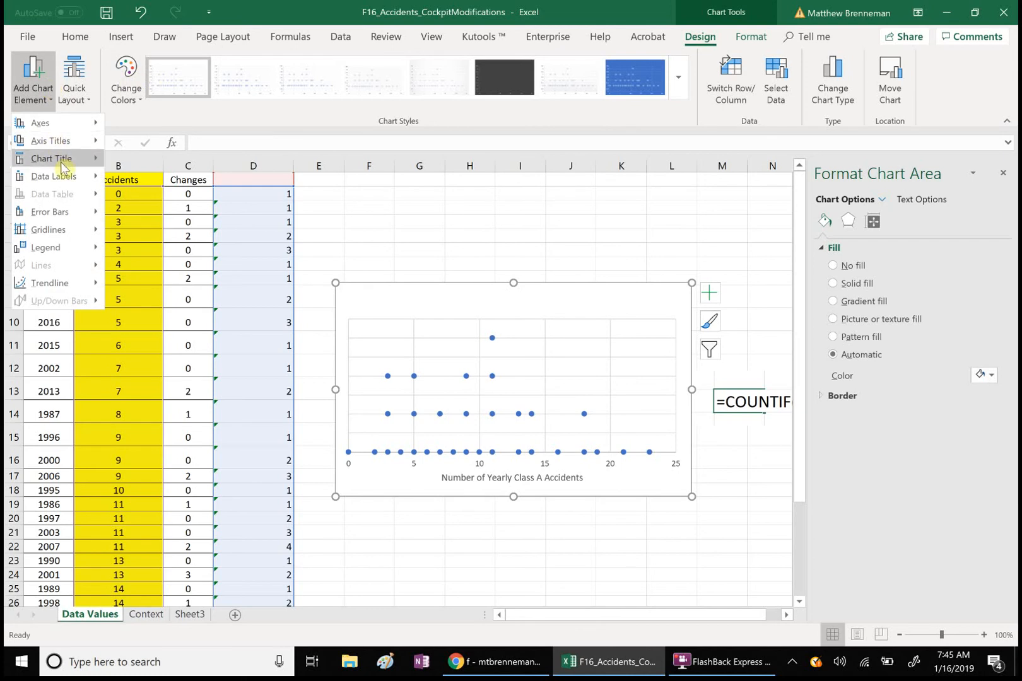
- Place a chart title above the chart and enter the opening words of the title
mouse_move(64, 165)
click(140, 195)
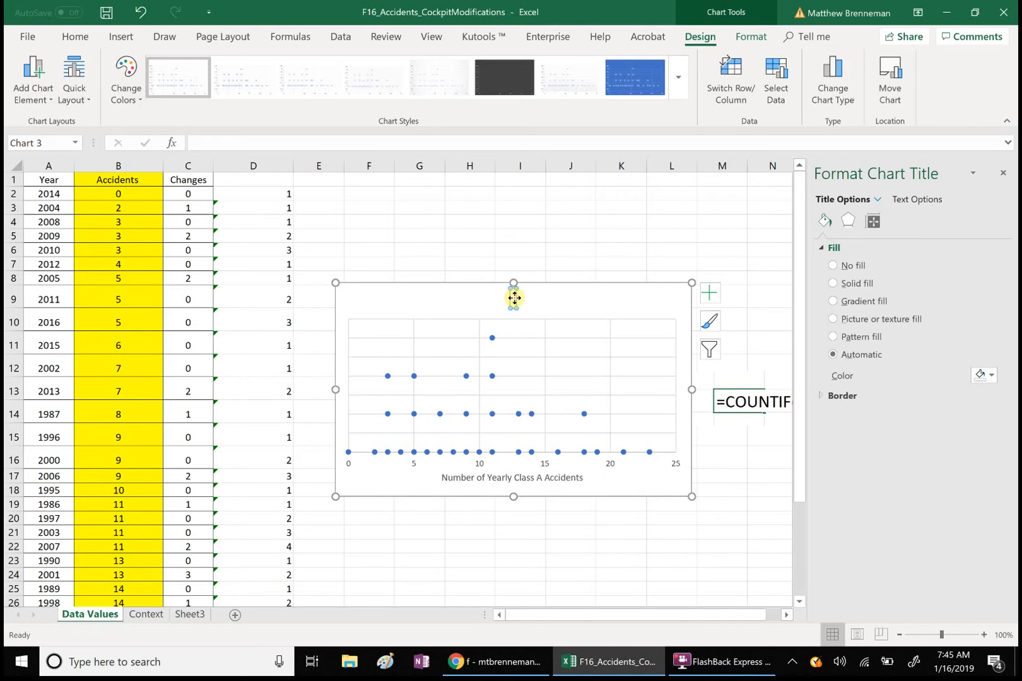
text(D)
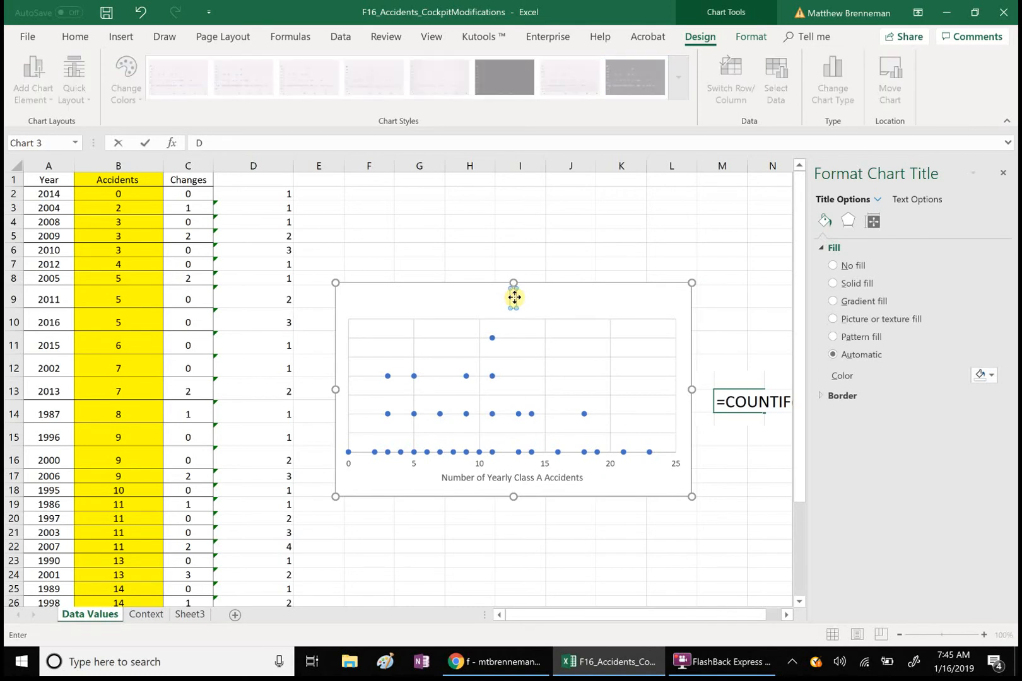
click(514, 297)
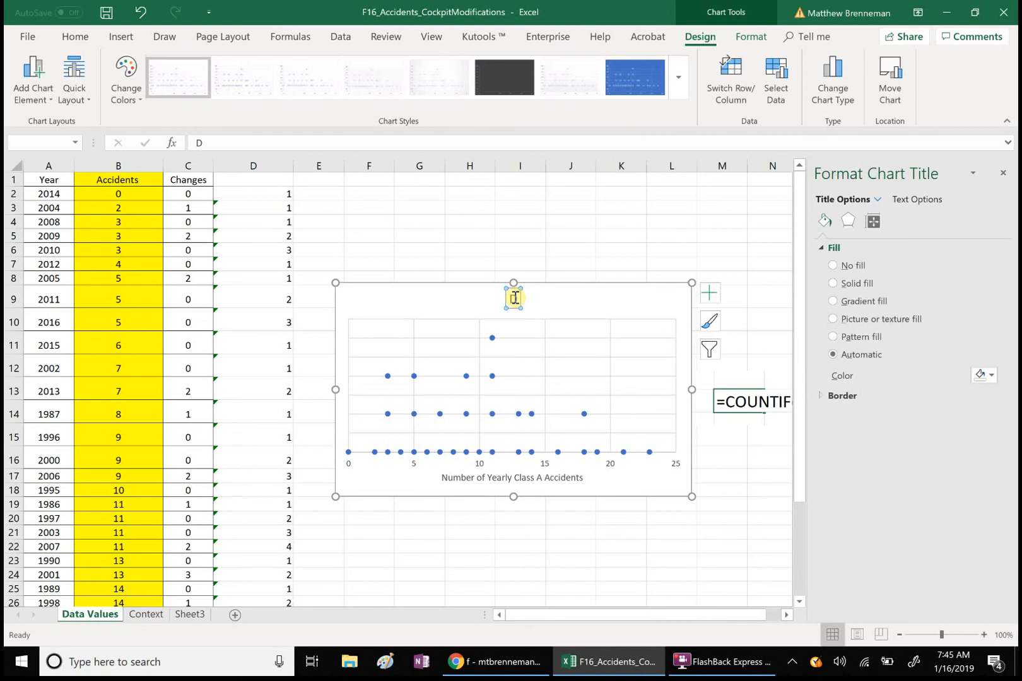
text(istribution of F-16 Class)
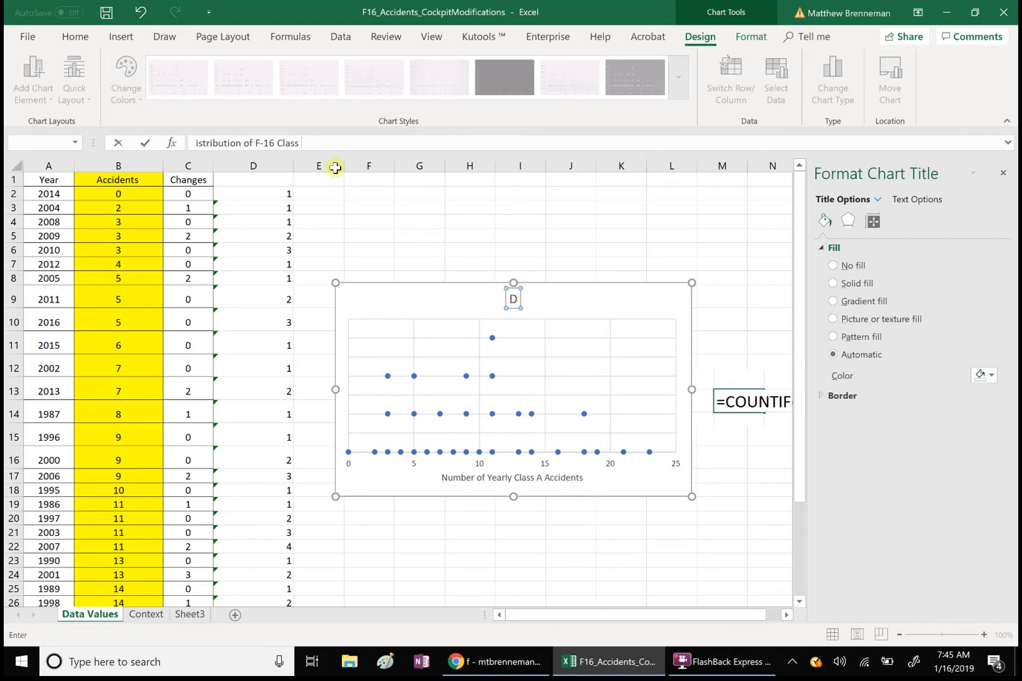
drag(319, 145, 184, 150)
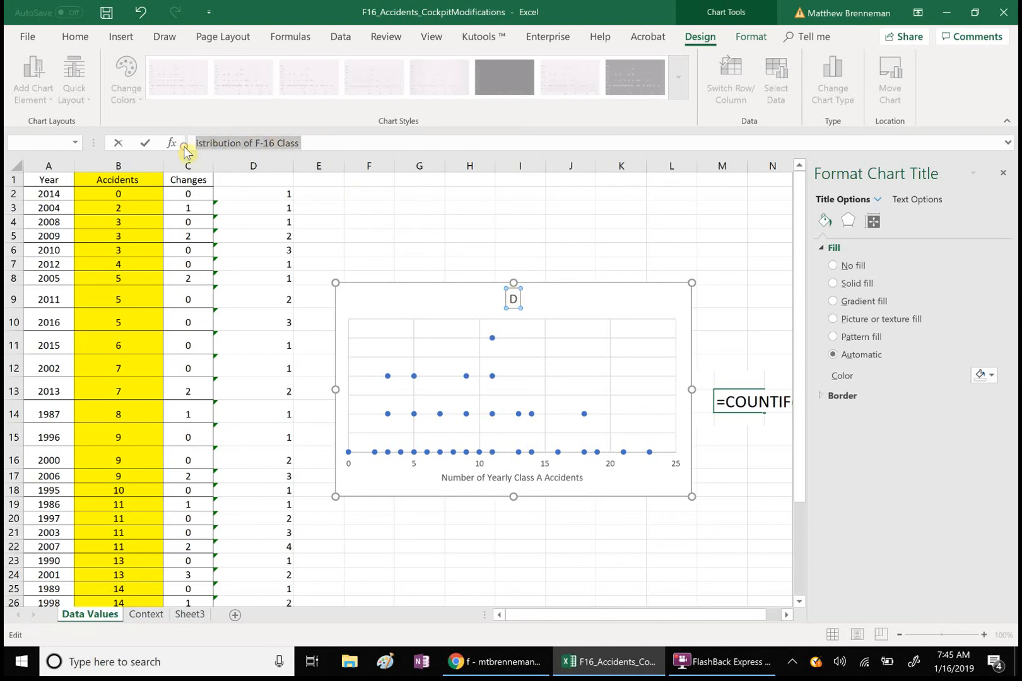
key(BackSpace)
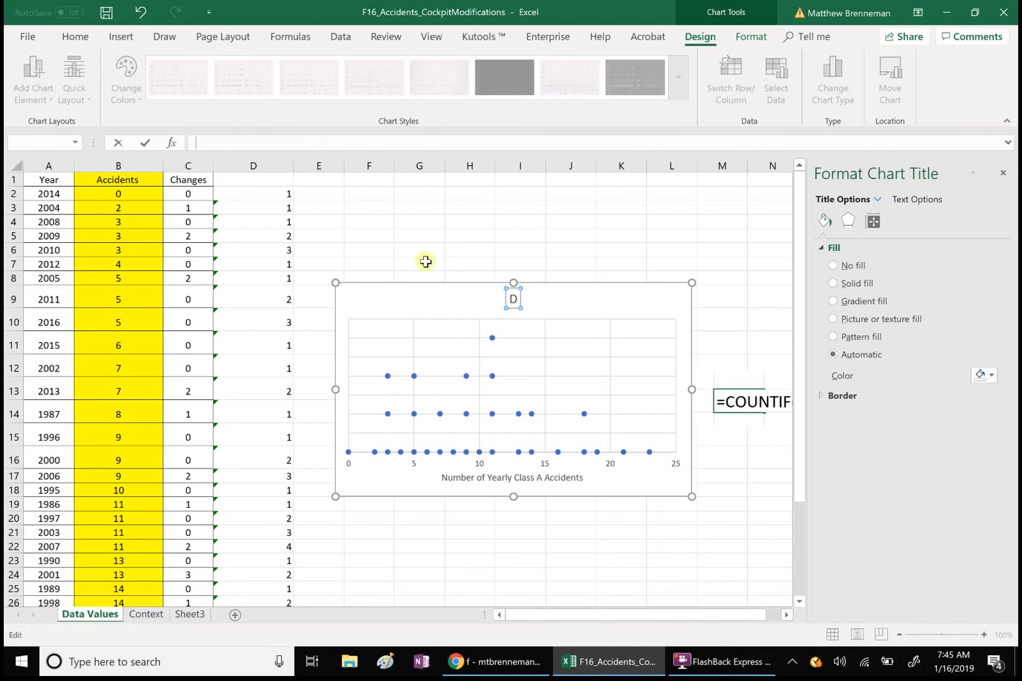
click(515, 300)
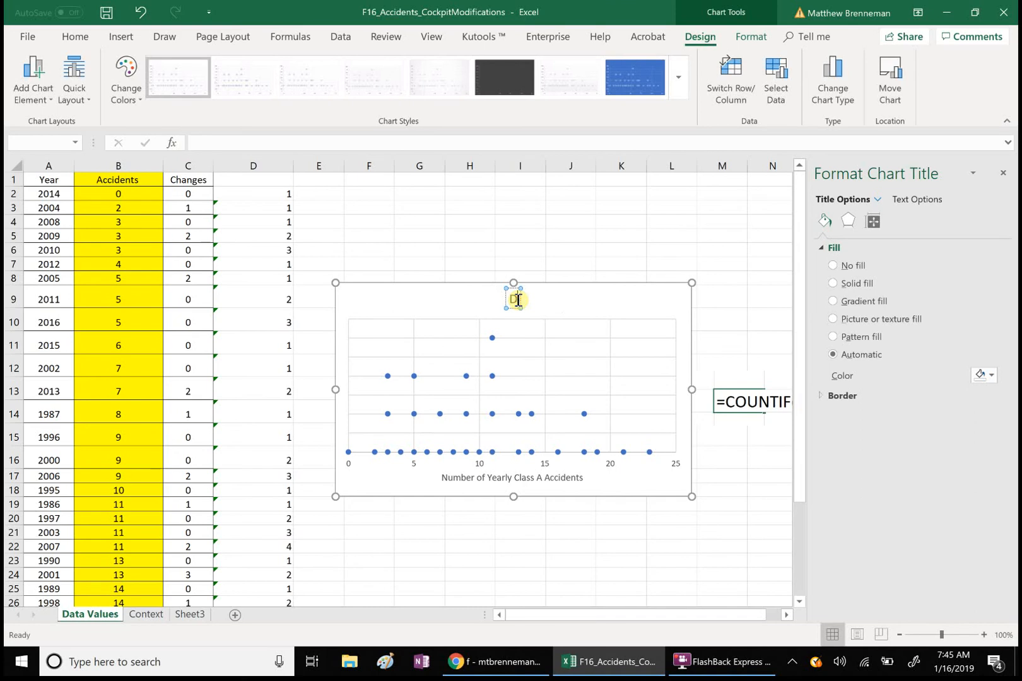
key(ctrl+z)
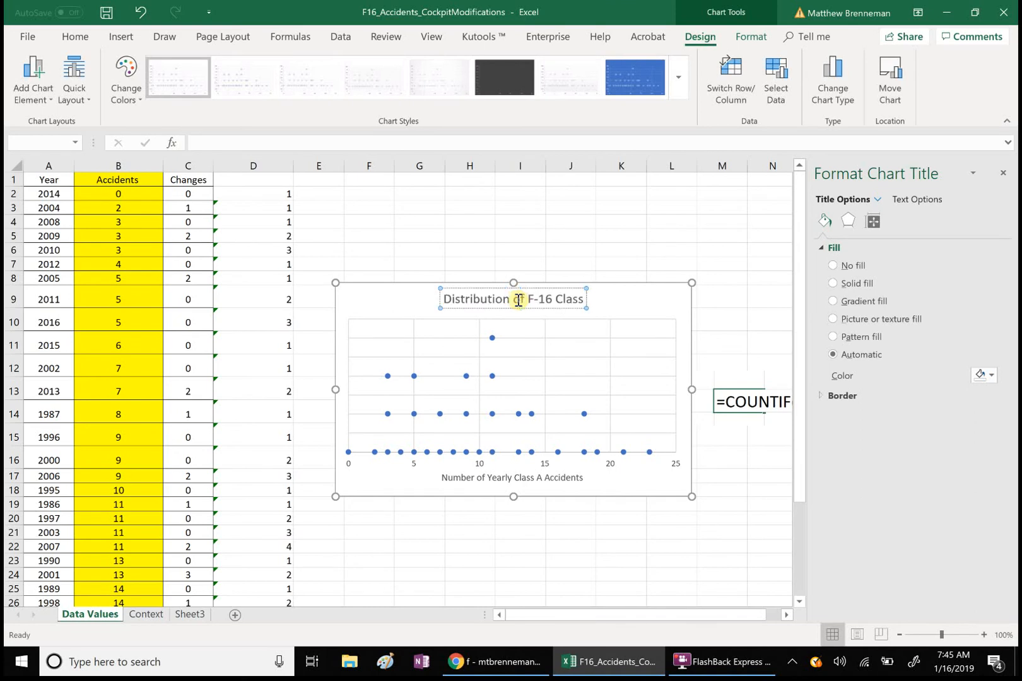
- Finish the title with 'A Accidents (1986-2014)', correcting the 2914 typo to 2014
text(A)
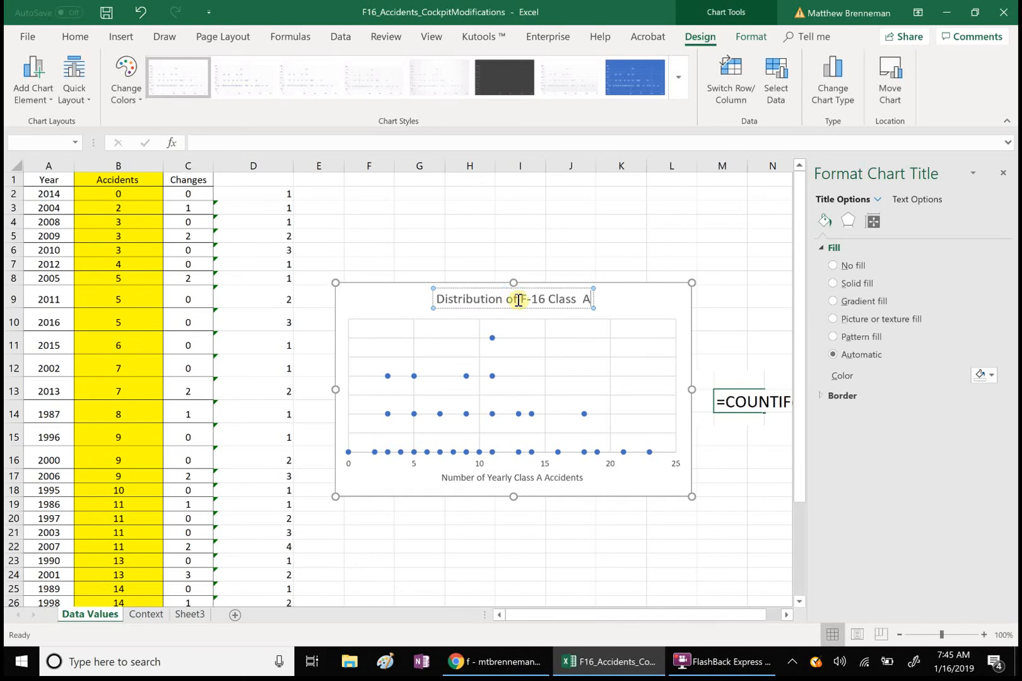
text( A)
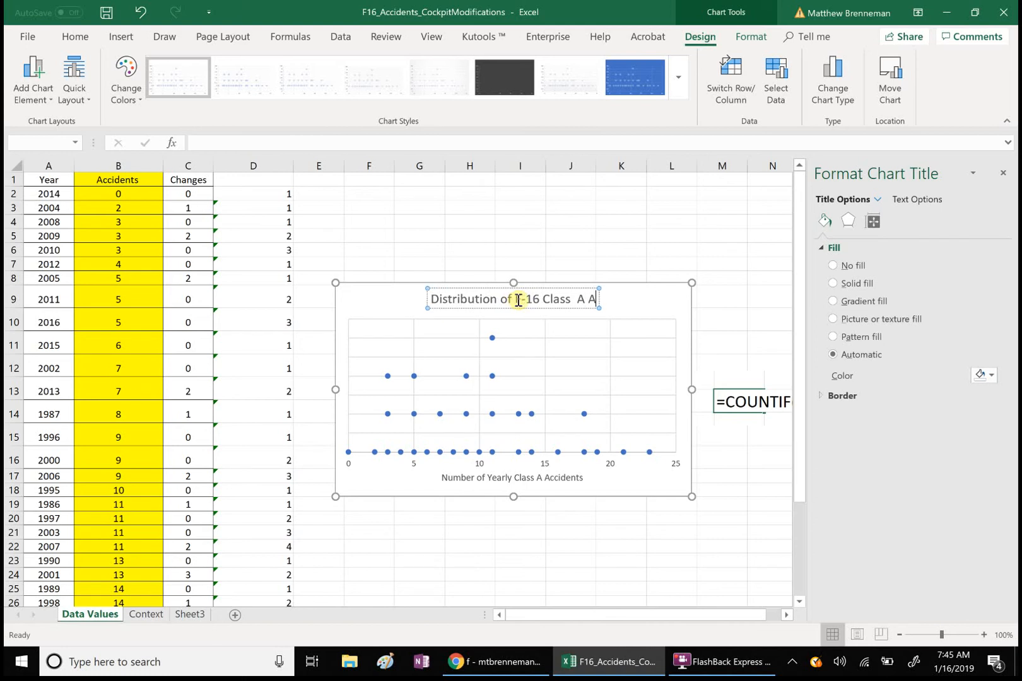
text(ccidents)
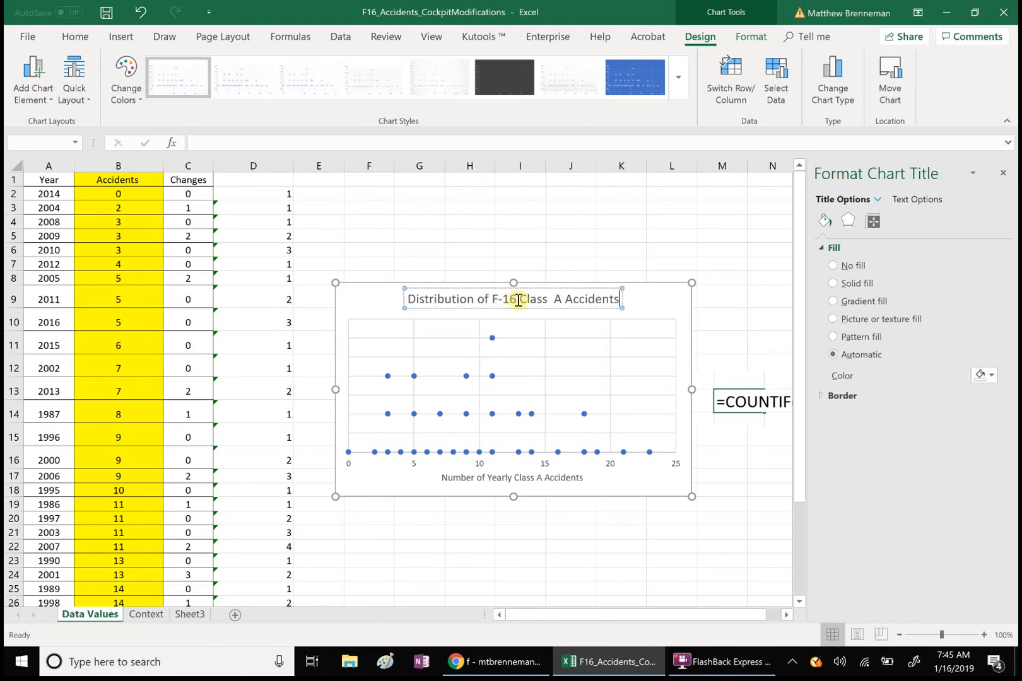
text( ()
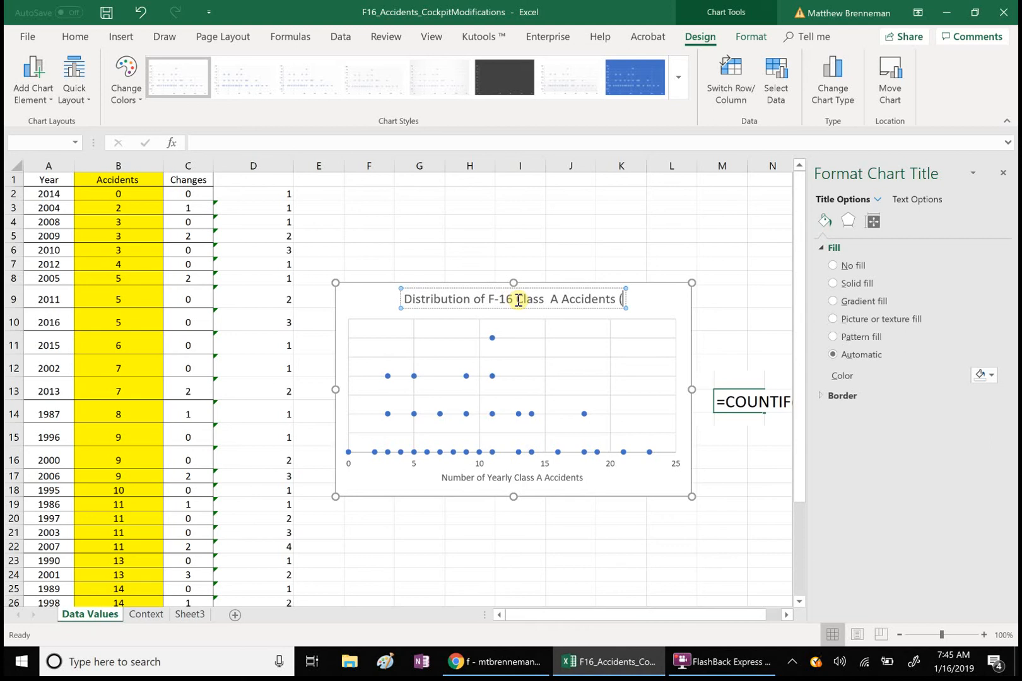
text(198)
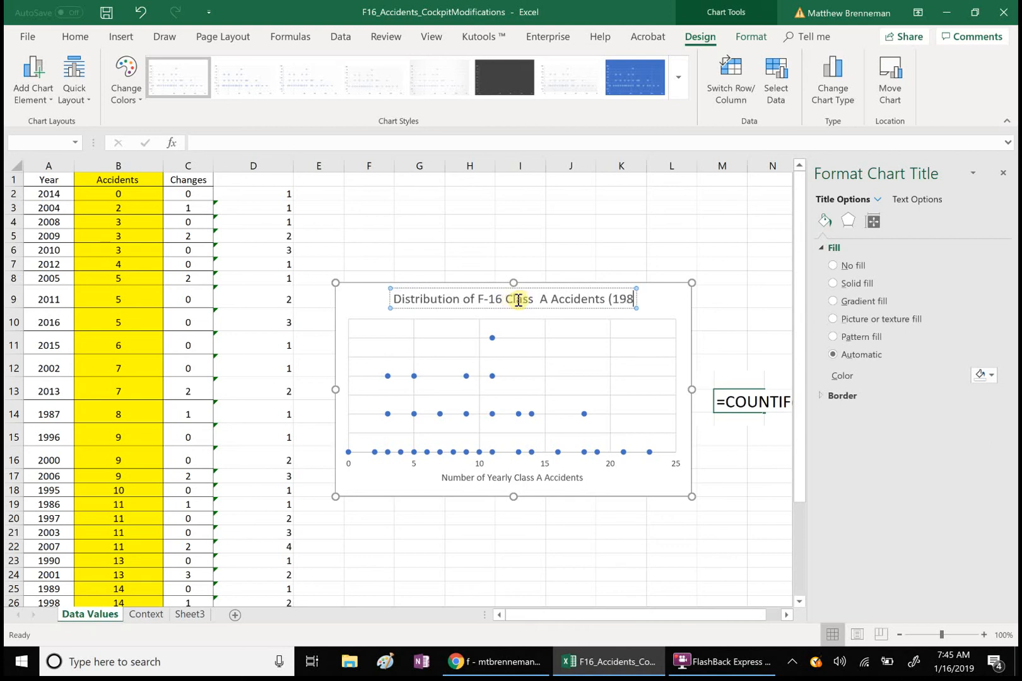
text(6-2)
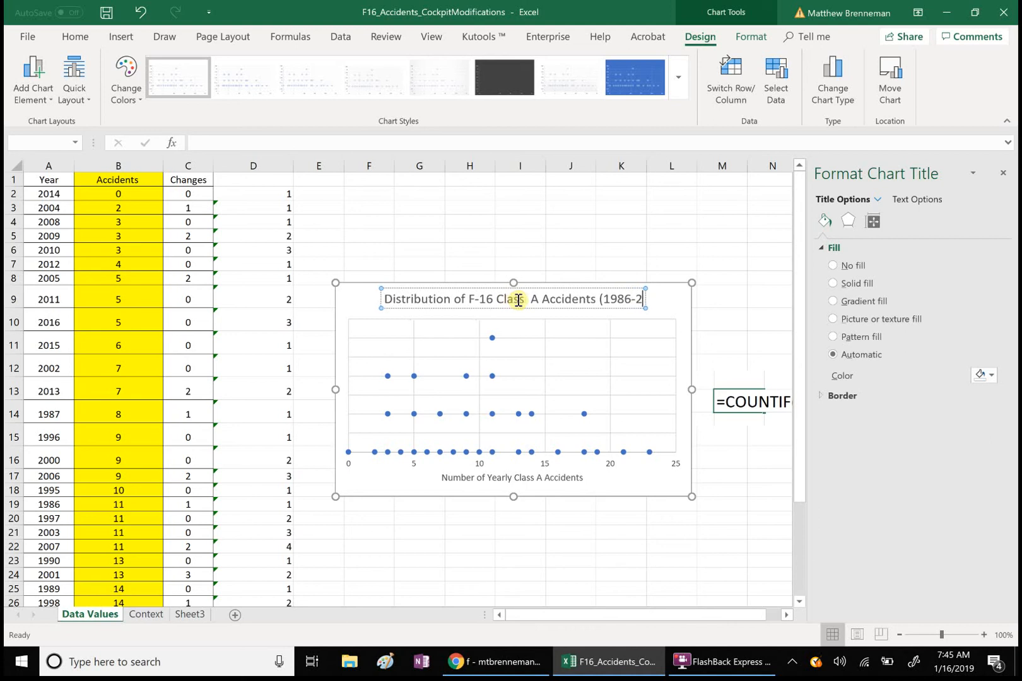
text(914 ))
click(507, 310)
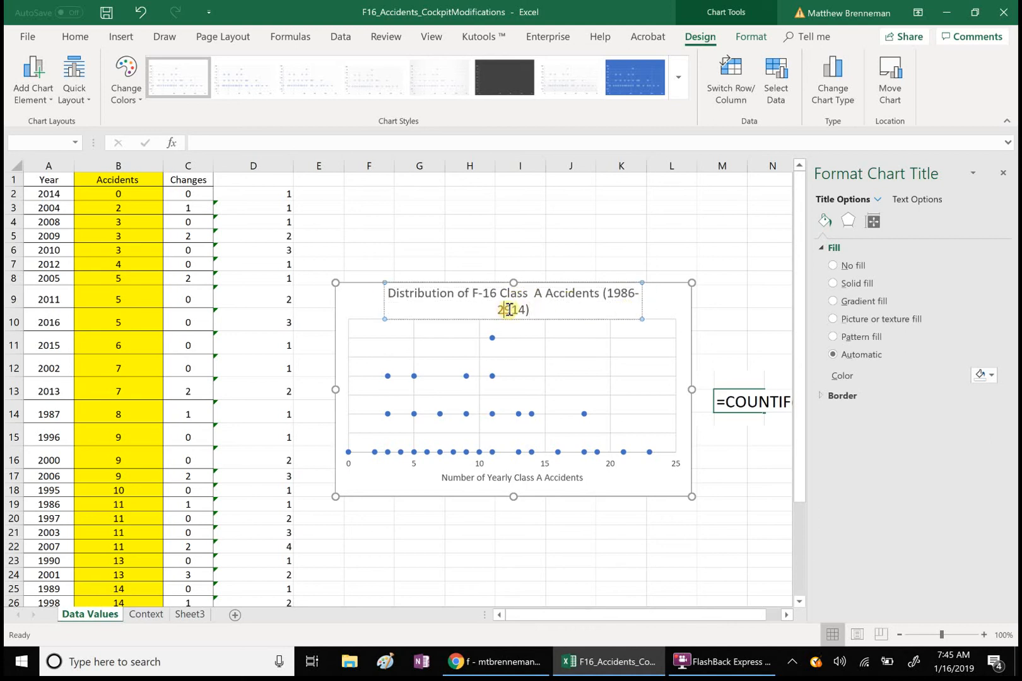
drag(506, 310, 512, 310)
text(0)
click(773, 319)
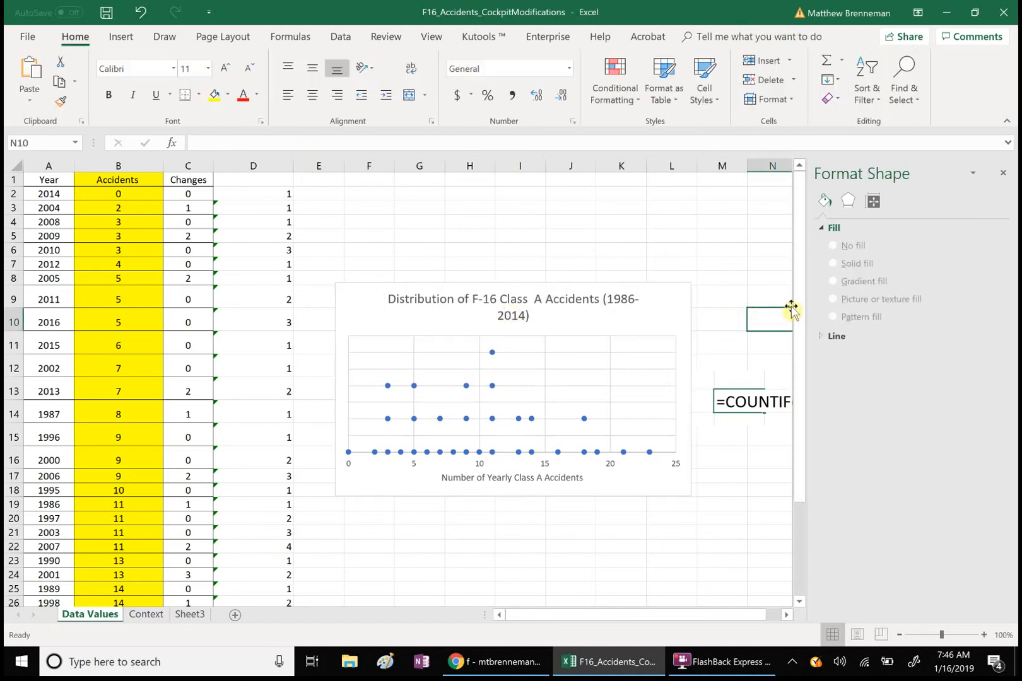
- Edit the chart title's start year from 1986 to 1988, reading (1988-2014)
drag(802, 320, 775, 341)
click(634, 270)
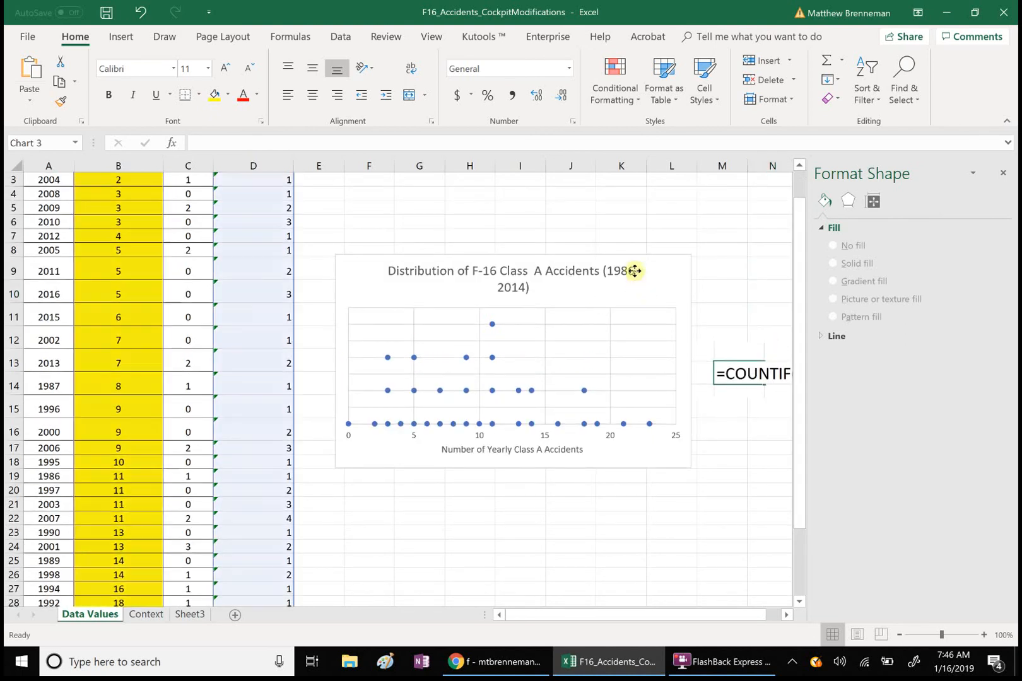
click(635, 272)
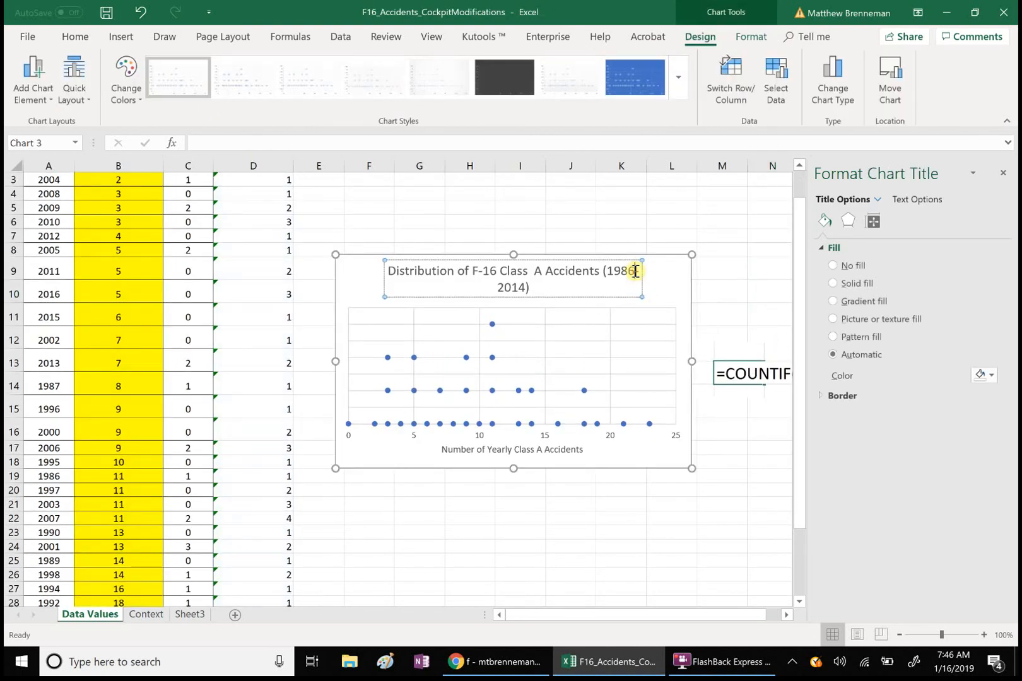
key(BackSpace)
text(8)
click(471, 490)
- Drag the chart's left edge outward until the full title fits on one line
click(343, 446)
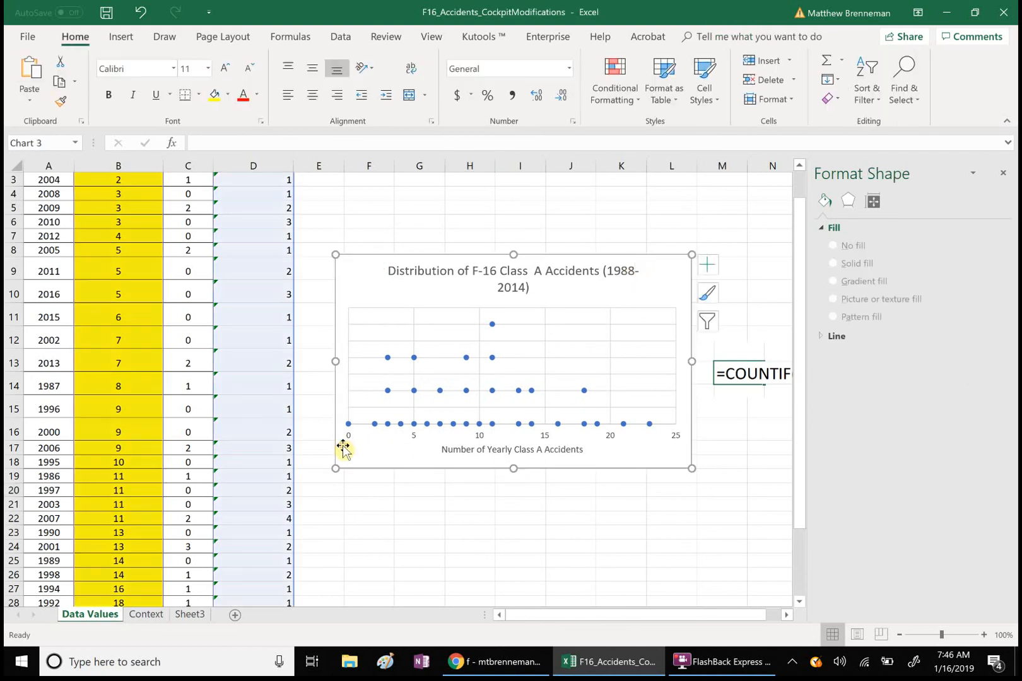
drag(337, 469, 266, 463)
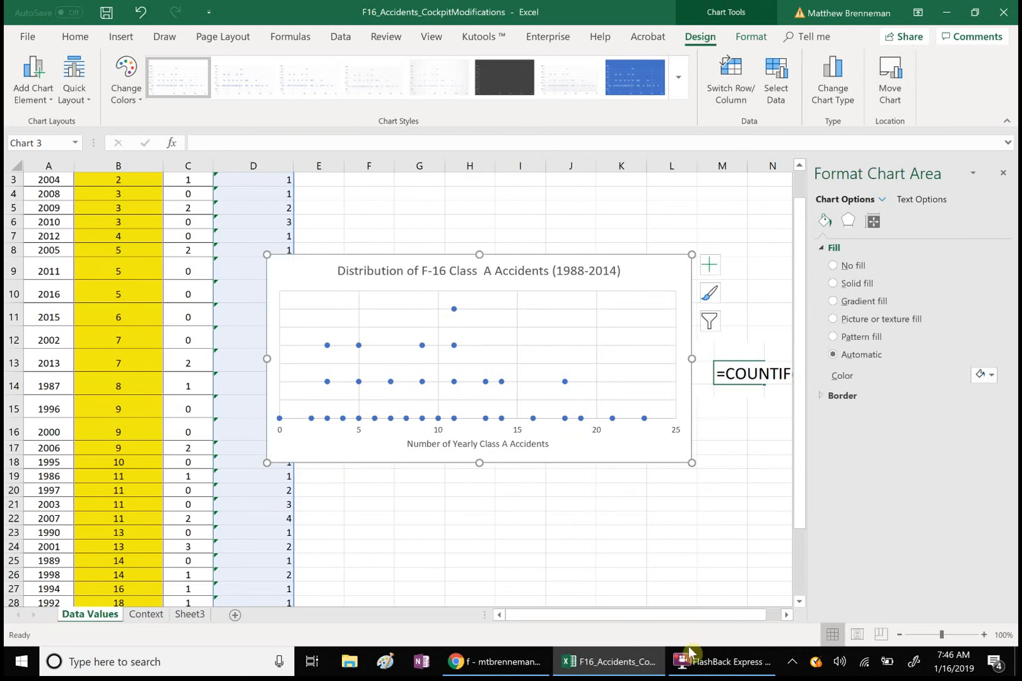
click(711, 672)
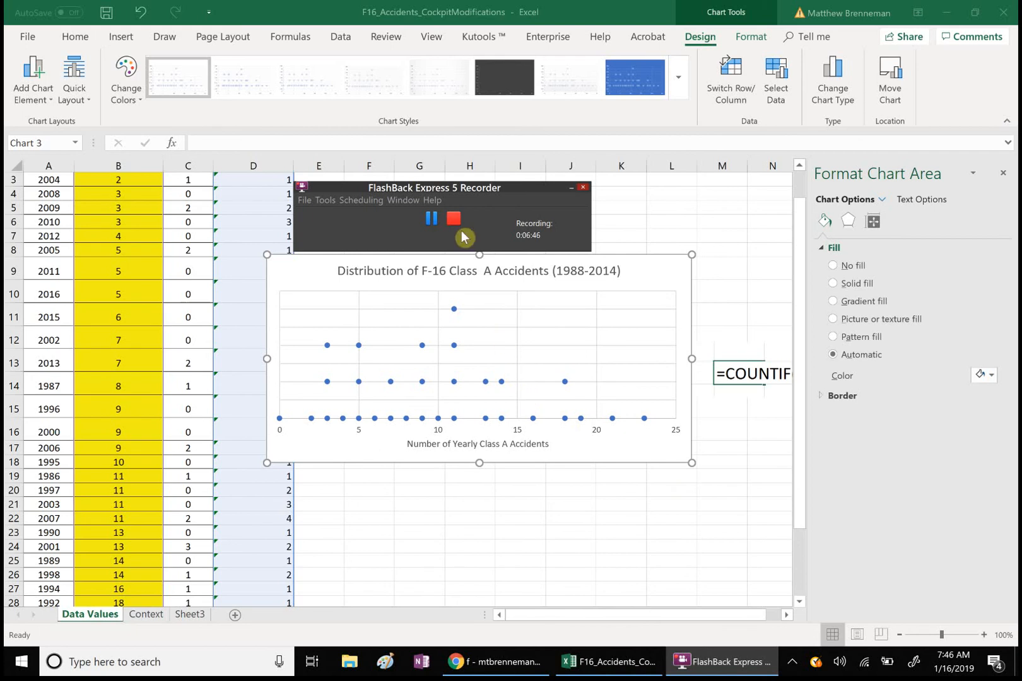